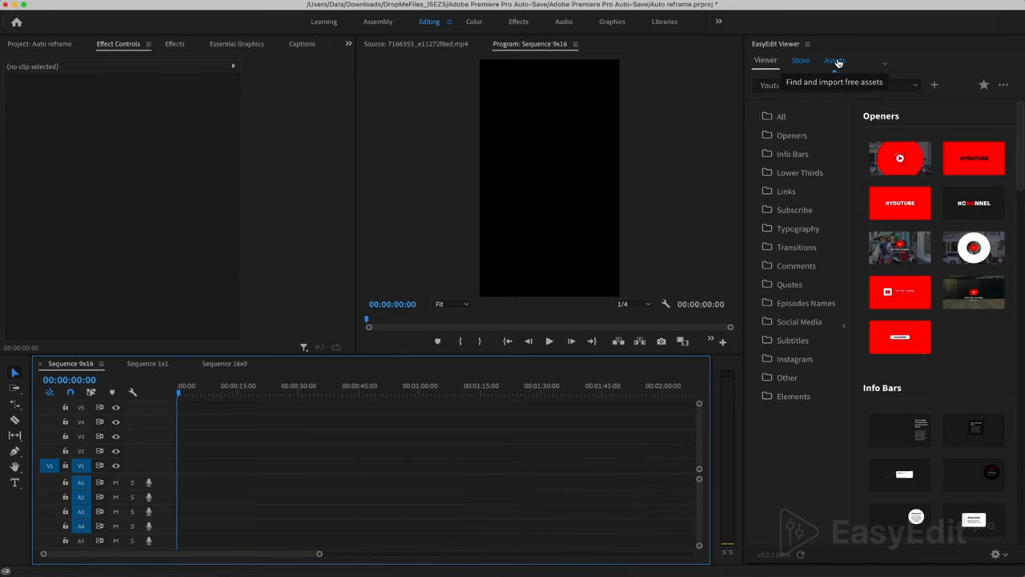
Step: In EasyEdit Assets, filter the library to Videos and search for 'snowboarding'
{"action": "left_click", "coordinate": [835, 61]}
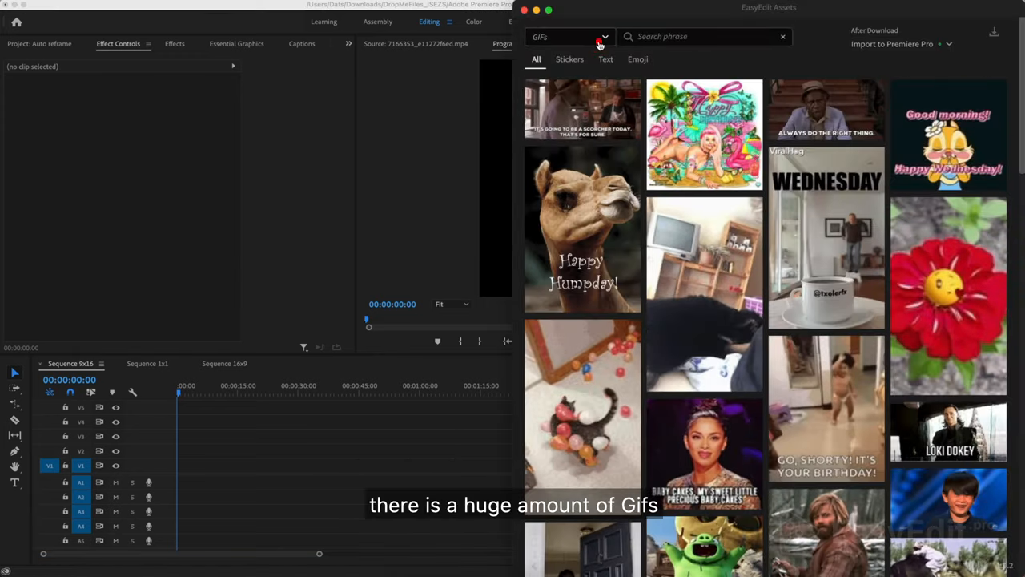
{"action": "left_click", "coordinate": [599, 45]}
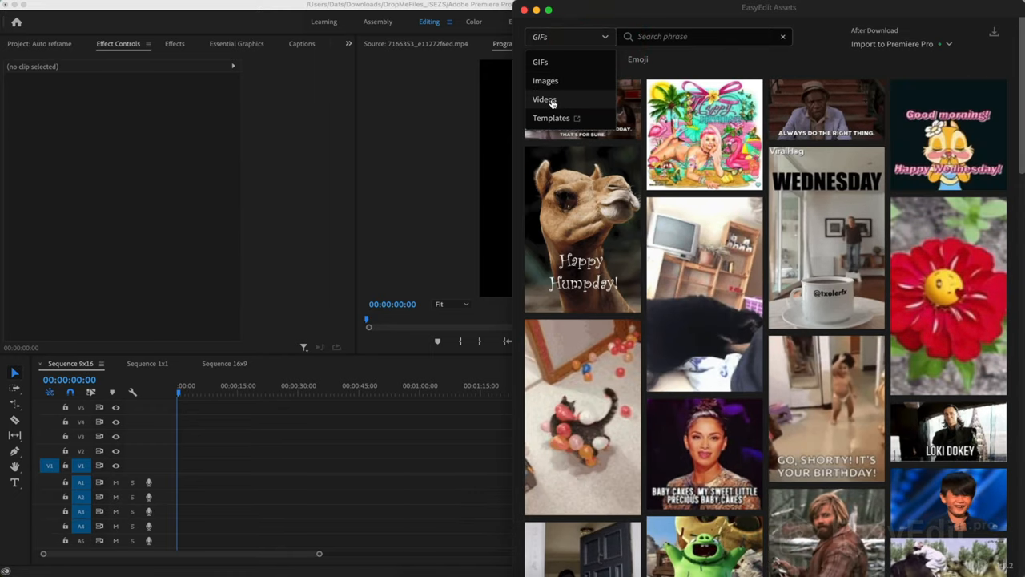
{"action": "left_click", "coordinate": [552, 101]}
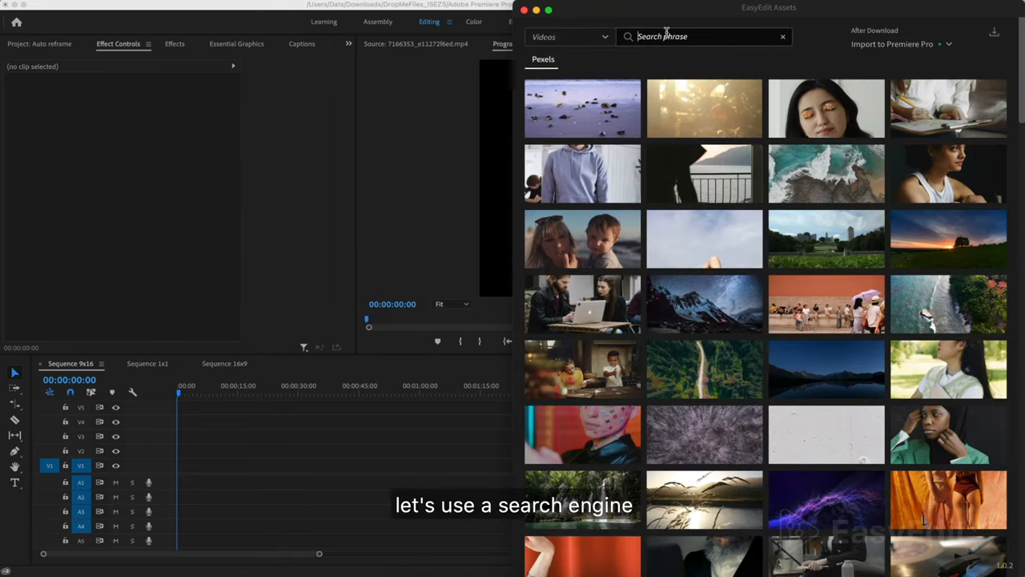
{"action": "left_click", "coordinate": [705, 37]}
{"action": "type", "text": "snowboarding"}
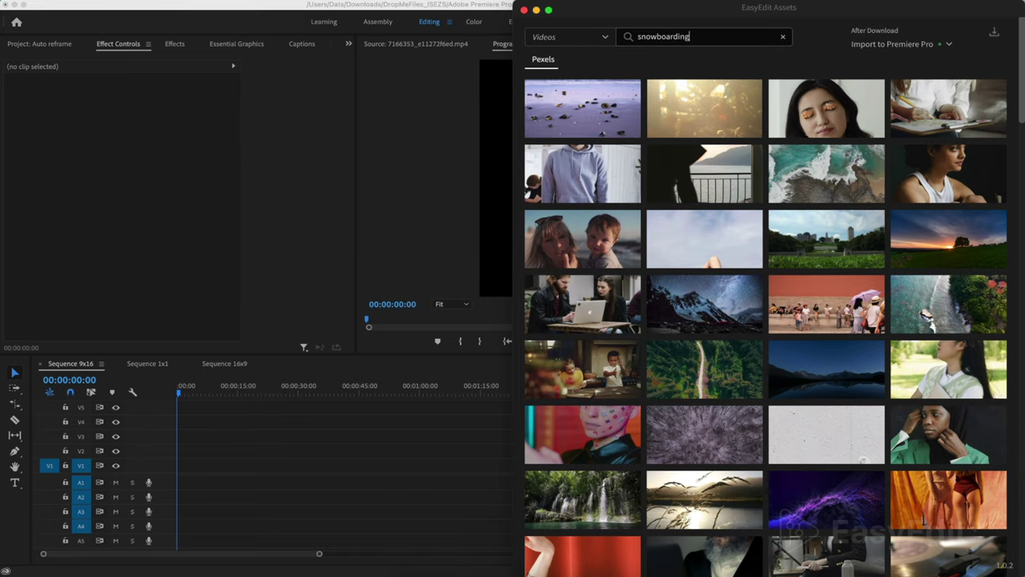
{"action": "key", "text": "Return"}
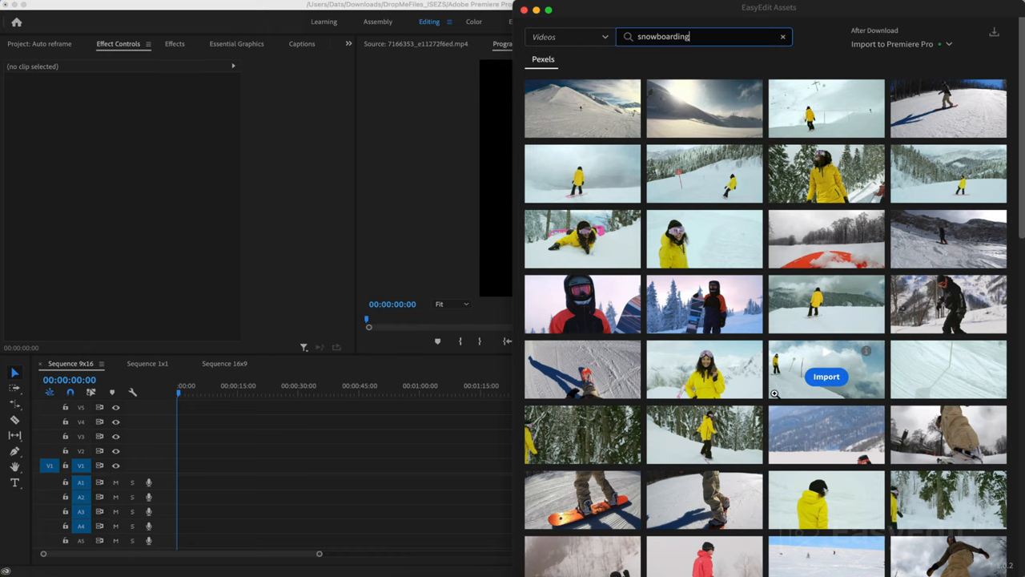
{"action": "scroll", "coordinate": [775, 393], "scroll_direction": "down", "scroll_amount": 3}
{"action": "scroll", "coordinate": [774, 393], "scroll_direction": "down", "scroll_amount": 3}
{"action": "scroll", "coordinate": [774, 394], "scroll_direction": "down", "scroll_amount": 3}
{"action": "scroll", "coordinate": [775, 394], "scroll_direction": "down", "scroll_amount": 2}
{"action": "scroll", "coordinate": [775, 394], "scroll_direction": "down", "scroll_amount": 2}
{"action": "scroll", "coordinate": [774, 393], "scroll_direction": "down", "scroll_amount": 2}
{"action": "scroll", "coordinate": [775, 394], "scroll_direction": "down", "scroll_amount": 2}
{"action": "scroll", "coordinate": [775, 393], "scroll_direction": "down", "scroll_amount": 2}
{"action": "scroll", "coordinate": [775, 393], "scroll_direction": "down", "scroll_amount": 2}
{"action": "scroll", "coordinate": [775, 393], "scroll_direction": "down", "scroll_amount": 2}
{"action": "scroll", "coordinate": [775, 393], "scroll_direction": "down", "scroll_amount": 2}
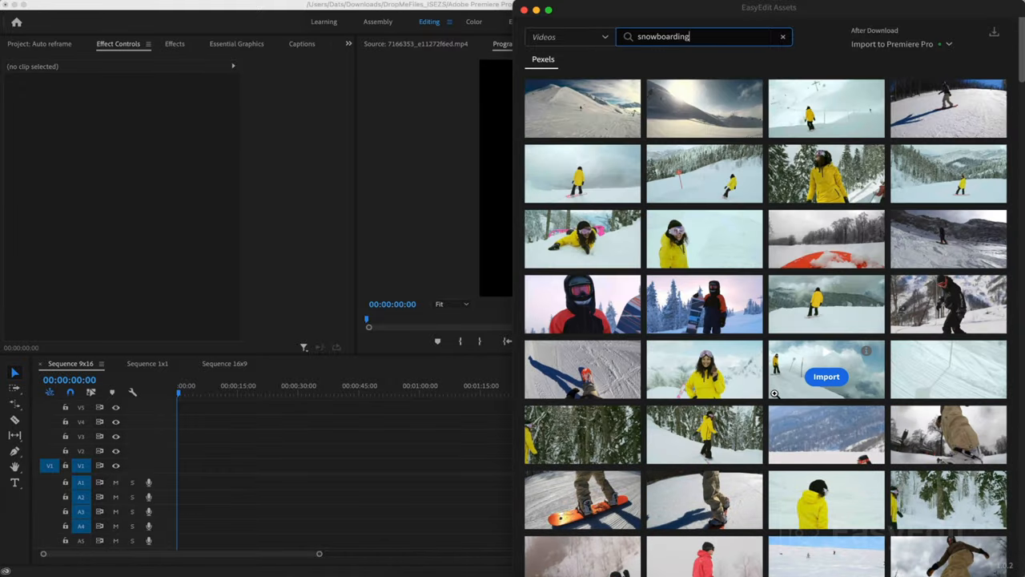
Step: Preview a snowboarding clip full size, then import it into the 9x16 sequence
{"action": "left_click", "coordinate": [702, 157]}
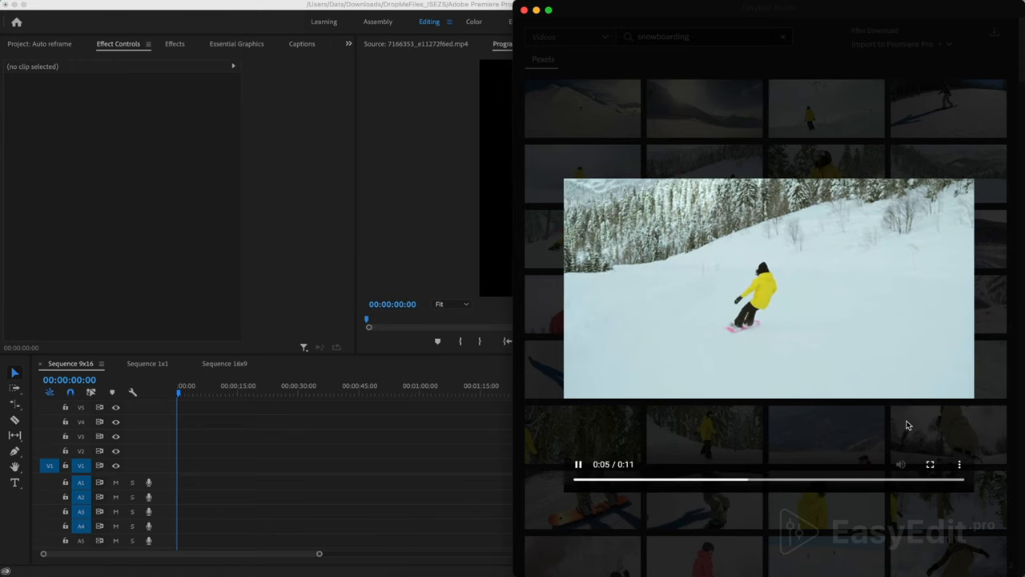
{"action": "left_click", "coordinate": [740, 552]}
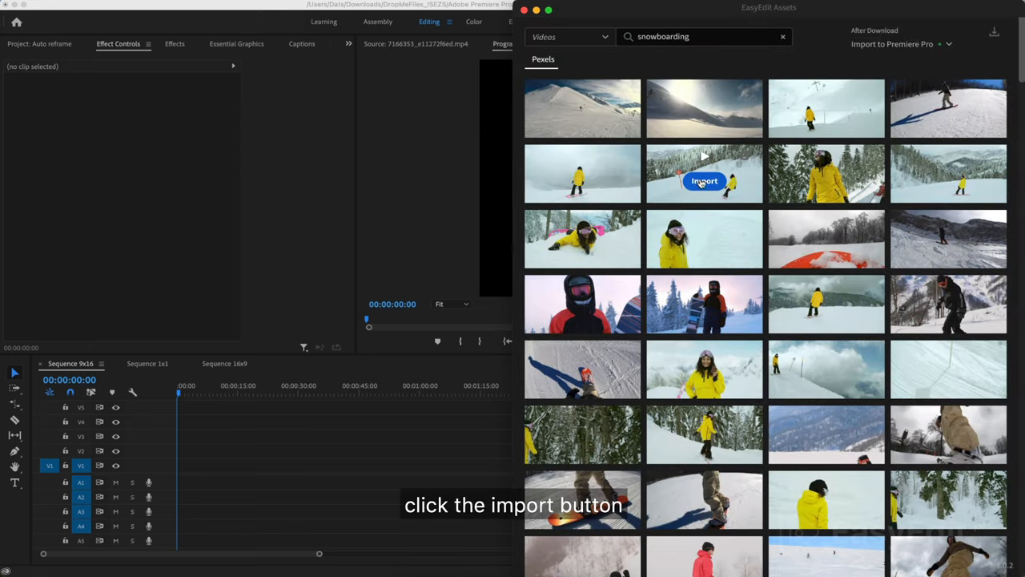
{"action": "left_click", "coordinate": [708, 184]}
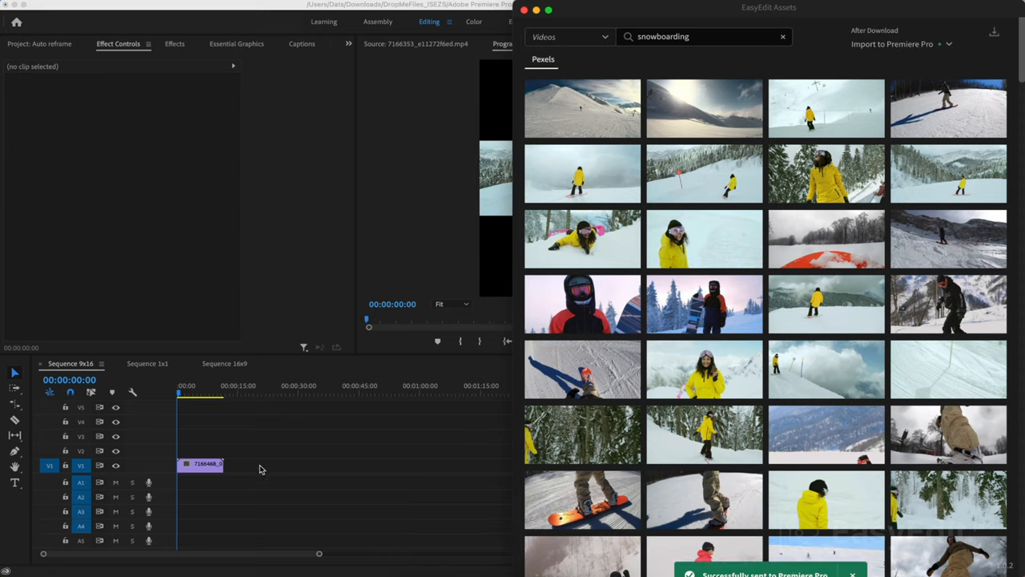
Step: Scale the snowboarding clip to the 9x16 frame size and play it back to check the framing
{"action": "left_click", "coordinate": [193, 449]}
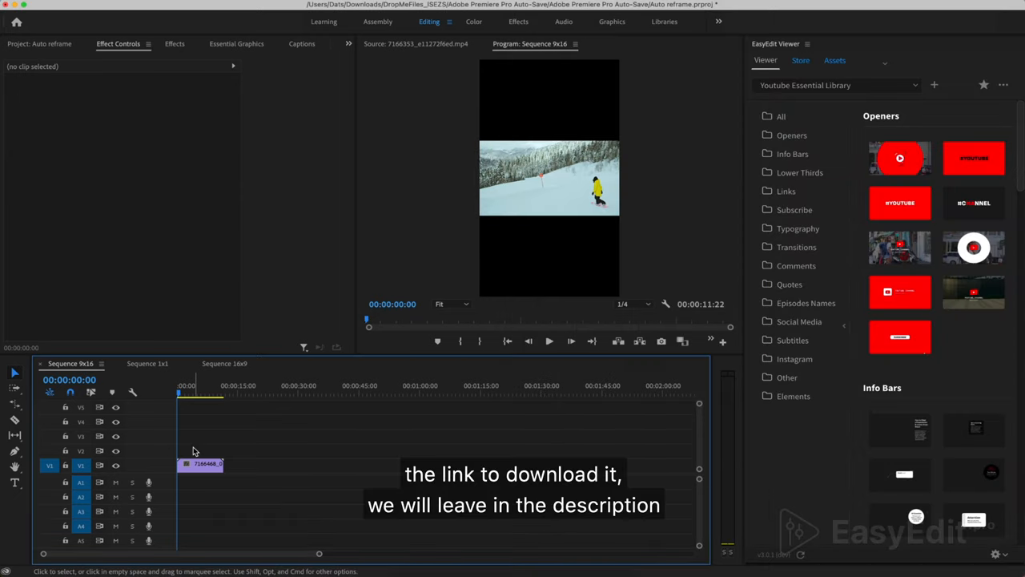
{"action": "left_click", "coordinate": [200, 467]}
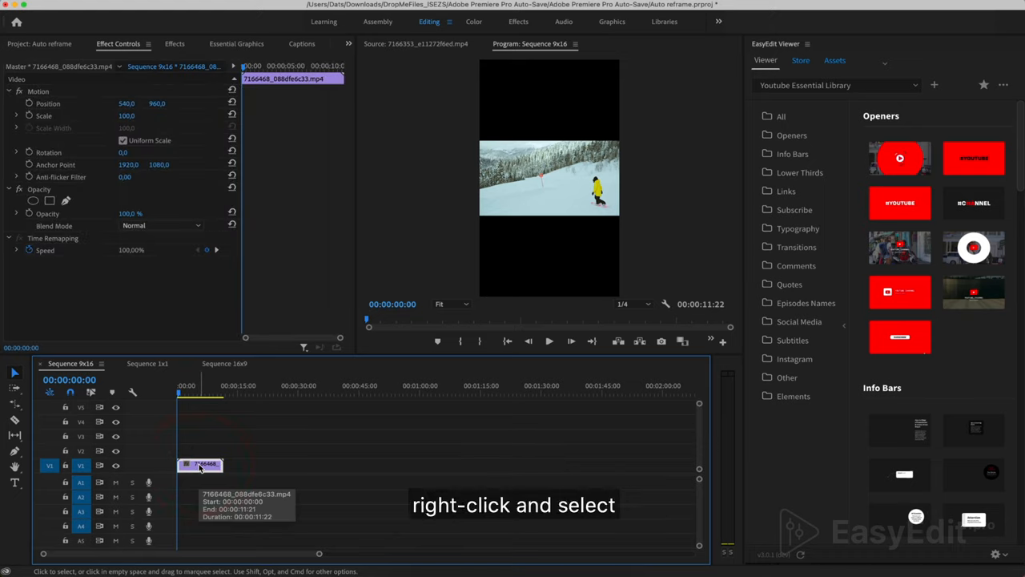
{"action": "right_click", "coordinate": [200, 467]}
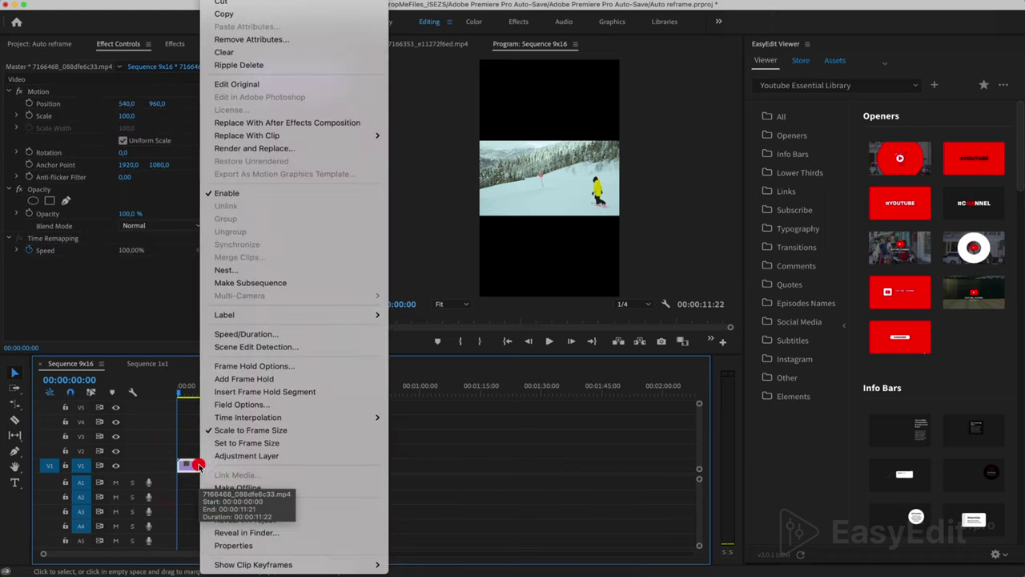
{"action": "left_click", "coordinate": [242, 431]}
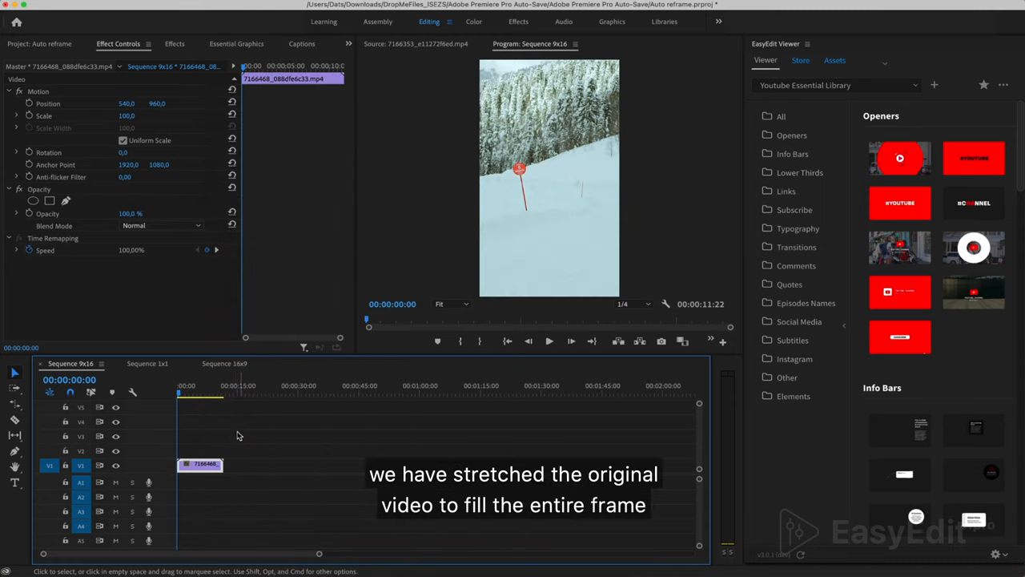
{"action": "key", "text": "space"}
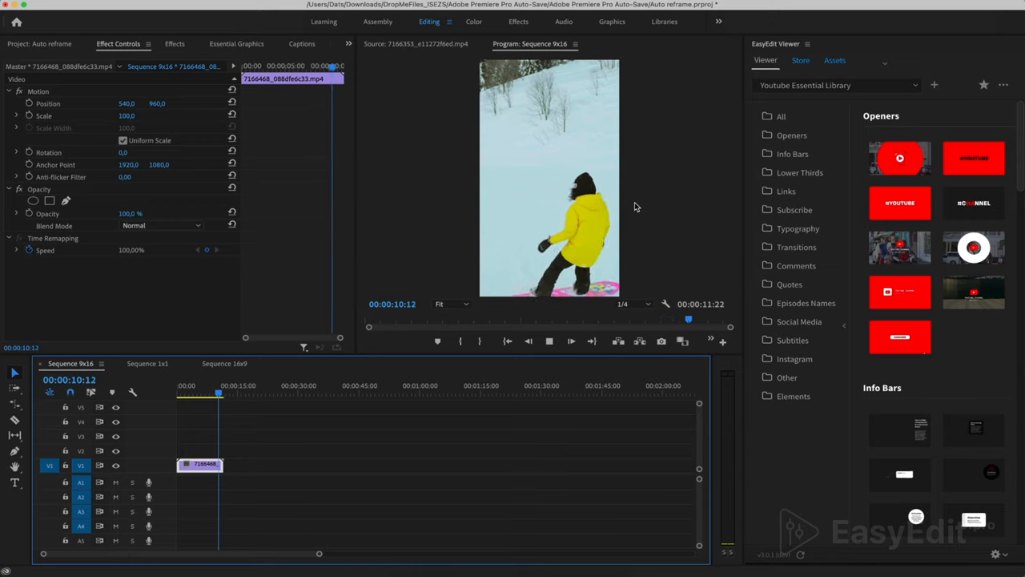
{"action": "key", "text": "space"}
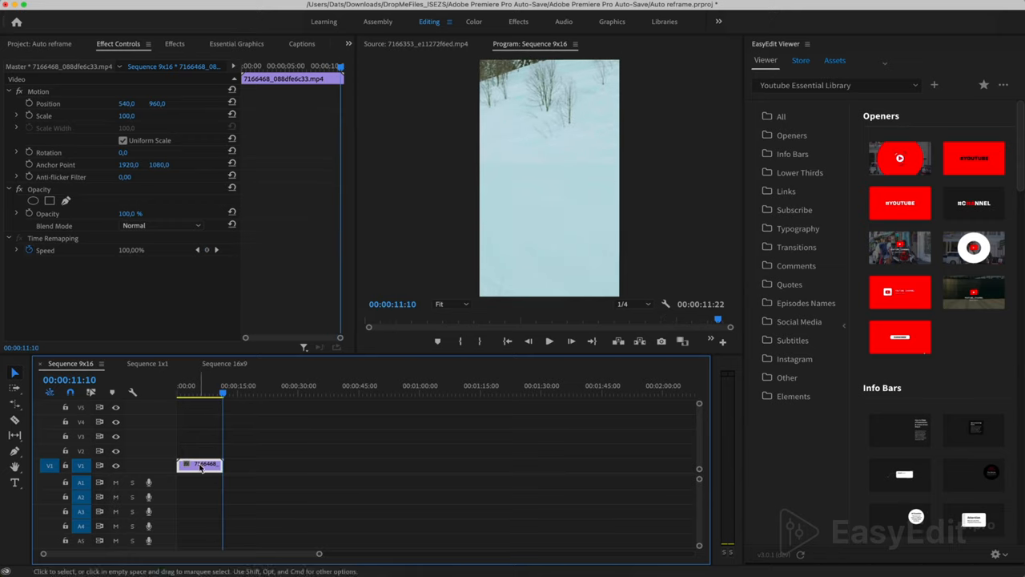
Step: Opt-drag a copy of the clip onto V3 and apply the Auto Reframe effect to that copy
{"action": "left_click_drag", "start_coordinate": [200, 467], "coordinate": [201, 445]}
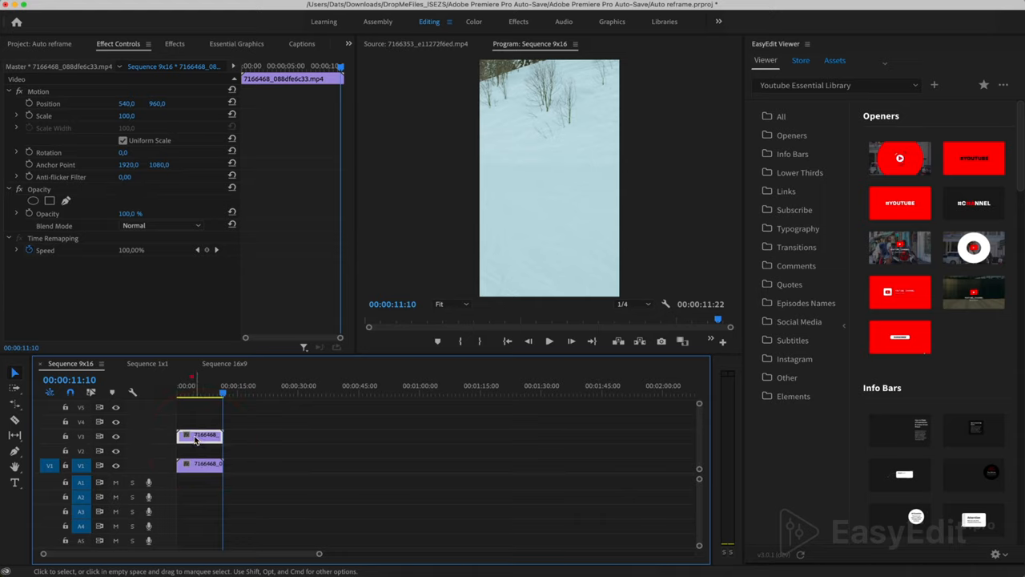
{"action": "left_click", "coordinate": [175, 44]}
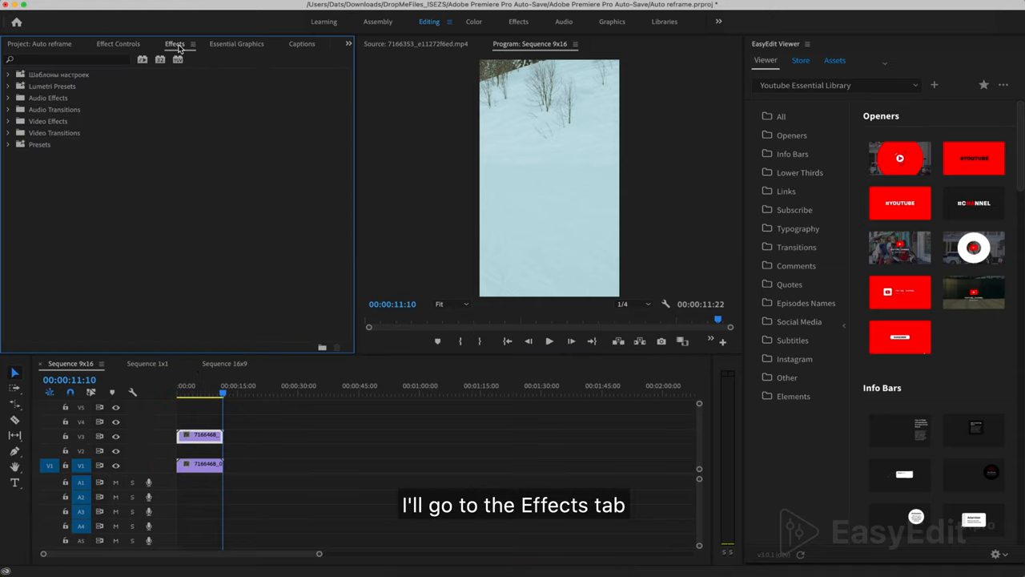
{"action": "type", "text": "ref"}
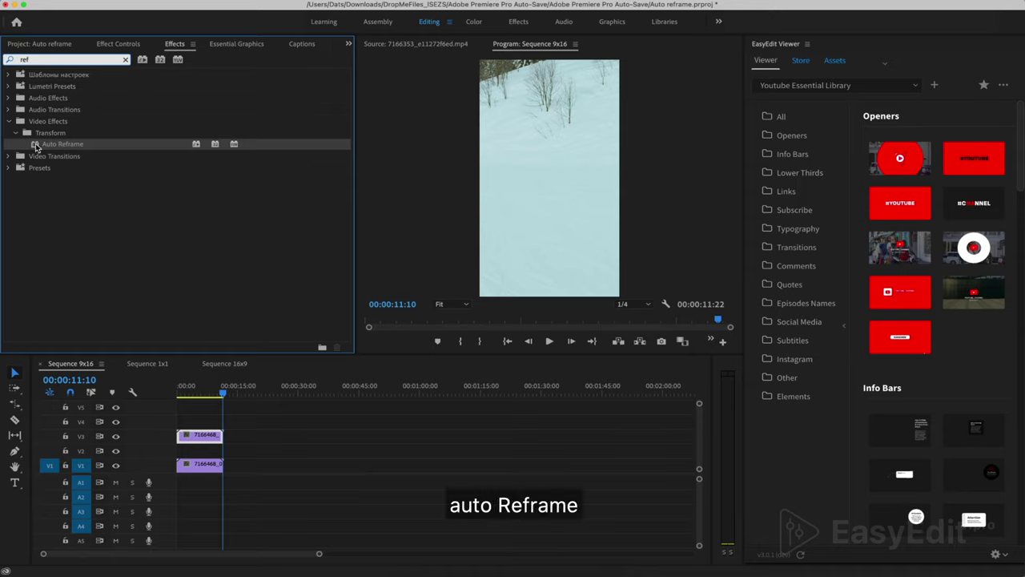
{"action": "left_click_drag", "start_coordinate": [35, 147], "coordinate": [109, 238]}
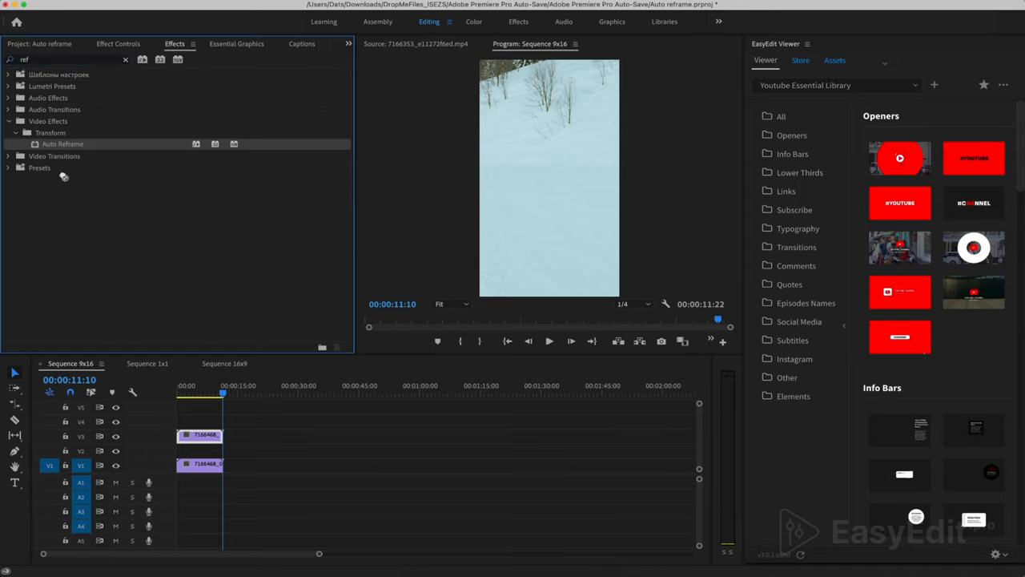
{"action": "left_click_drag", "start_coordinate": [209, 440], "coordinate": [208, 438]}
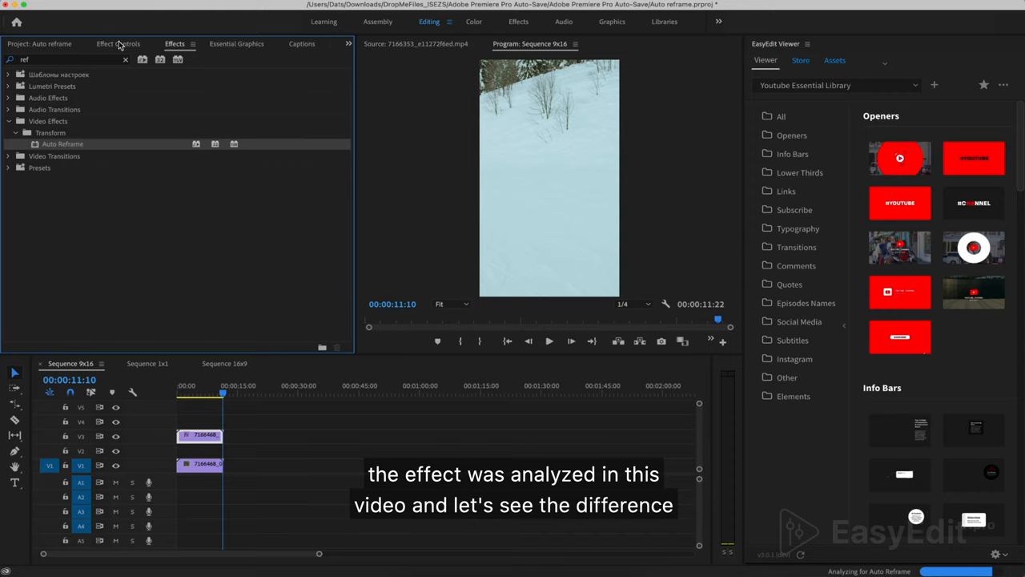
{"action": "left_click", "coordinate": [119, 45]}
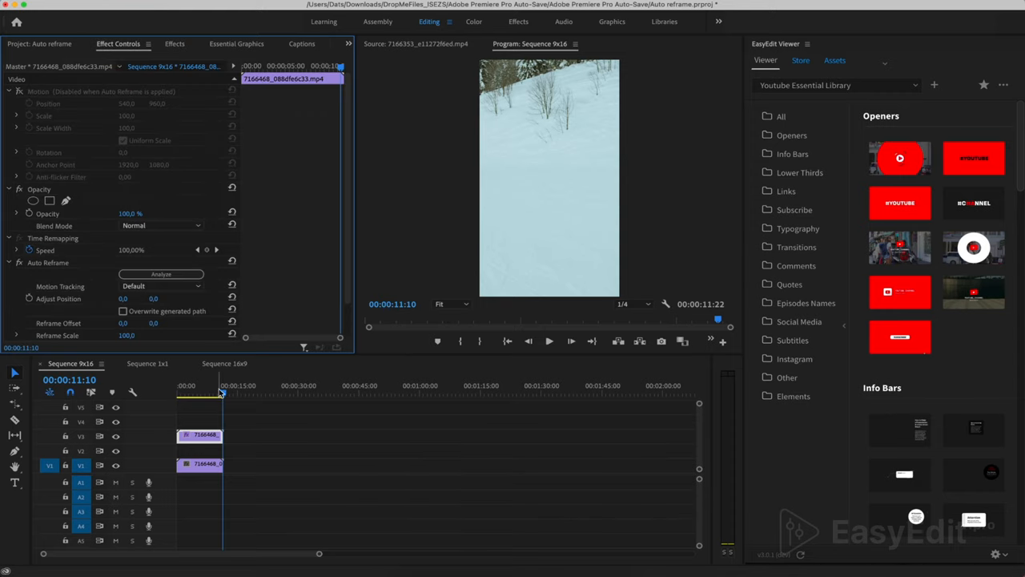
{"action": "key", "text": "Home"}
{"action": "left_click", "coordinate": [147, 407]}
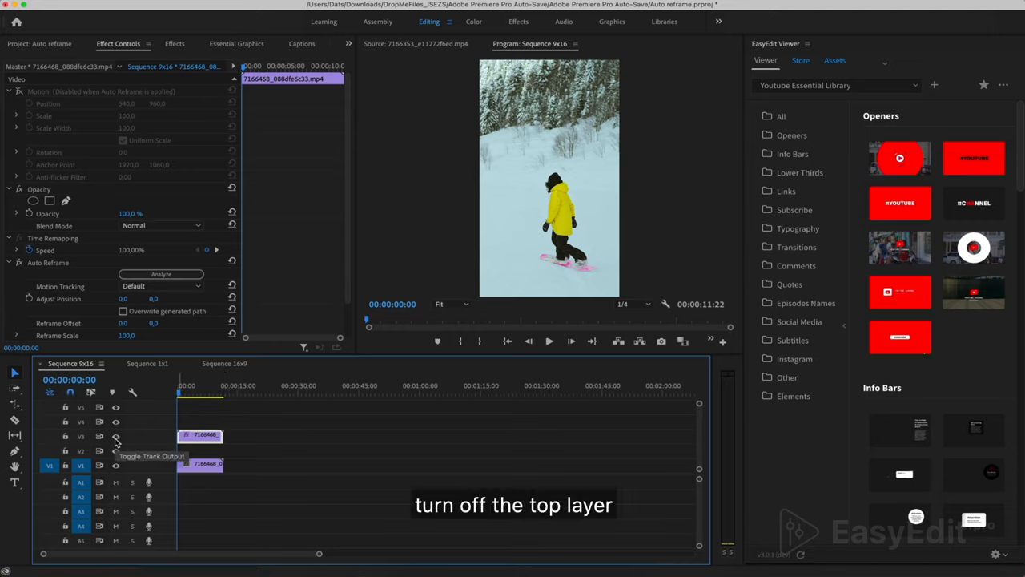
{"action": "left_click", "coordinate": [116, 437]}
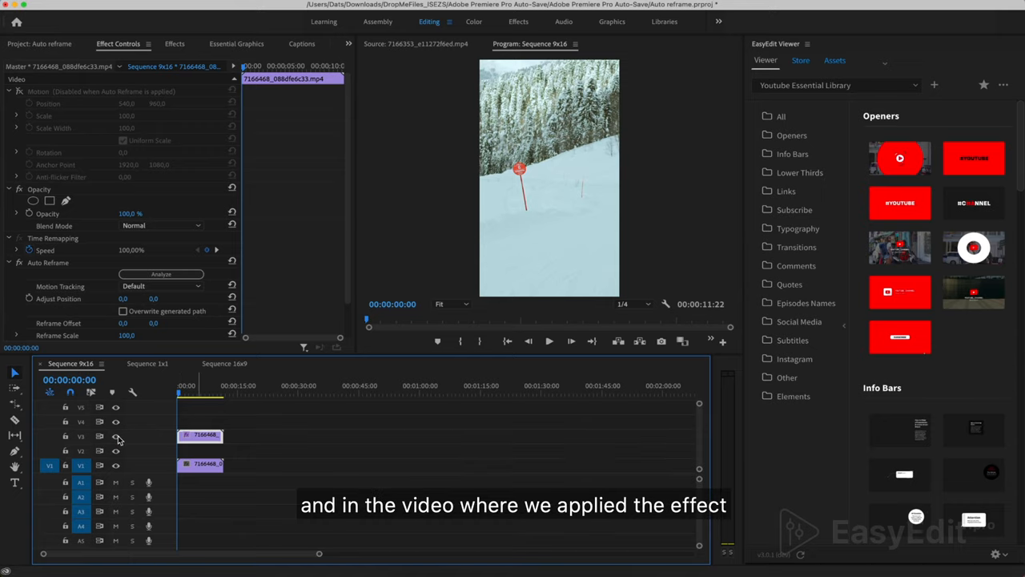
{"action": "left_click", "coordinate": [117, 438]}
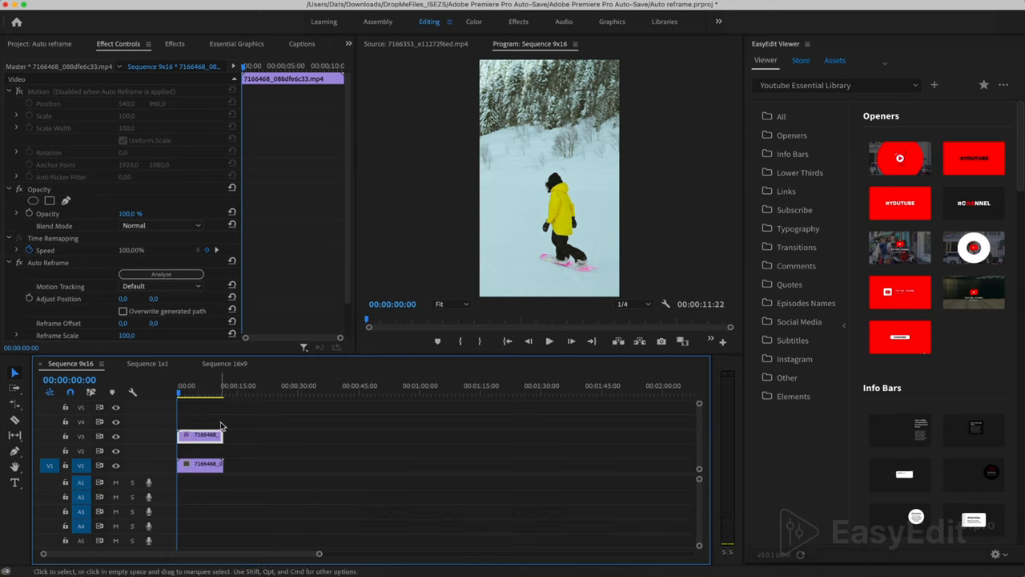
{"action": "key", "text": "space"}
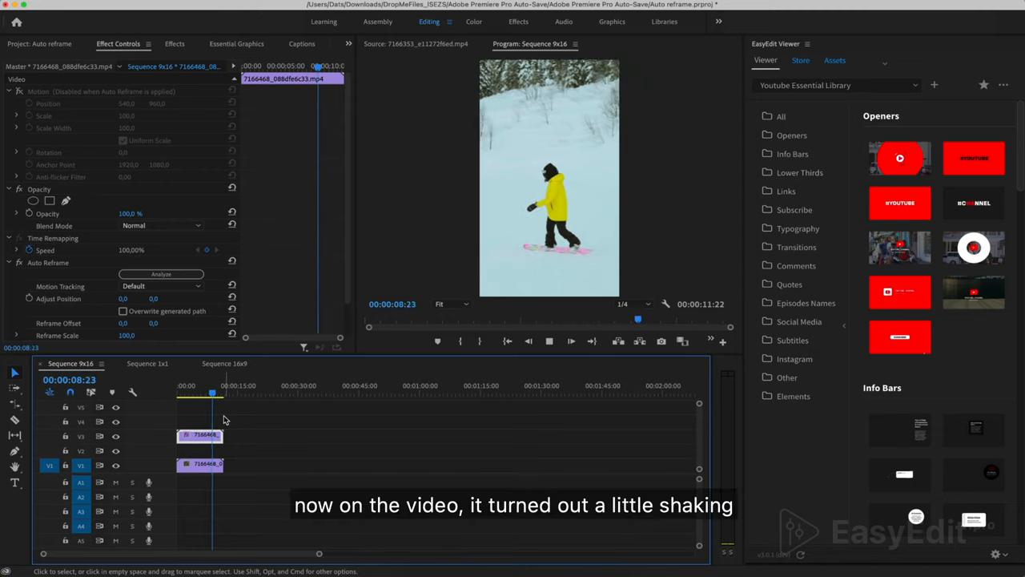
{"action": "key", "text": "space"}
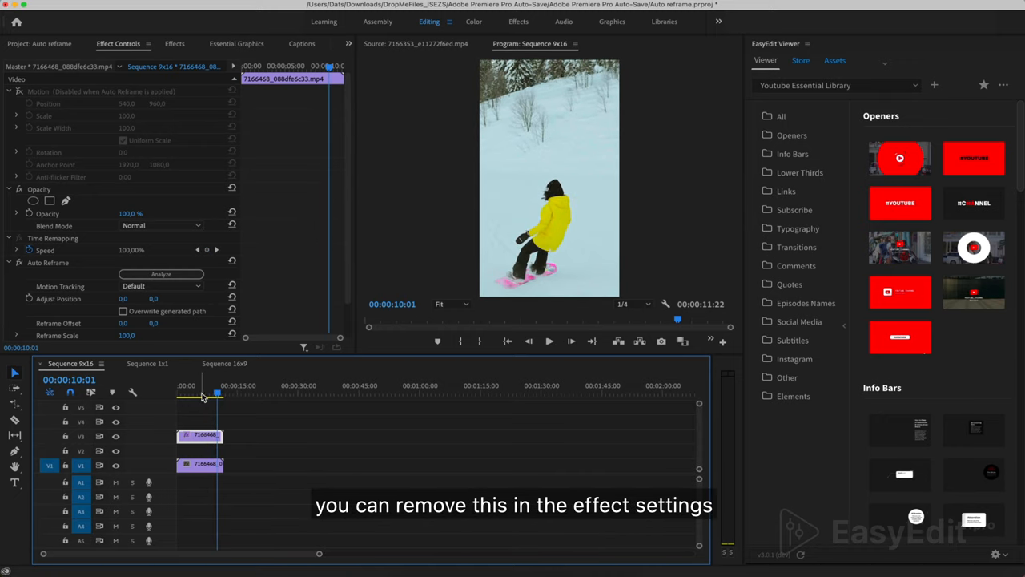
{"action": "left_click", "coordinate": [196, 289]}
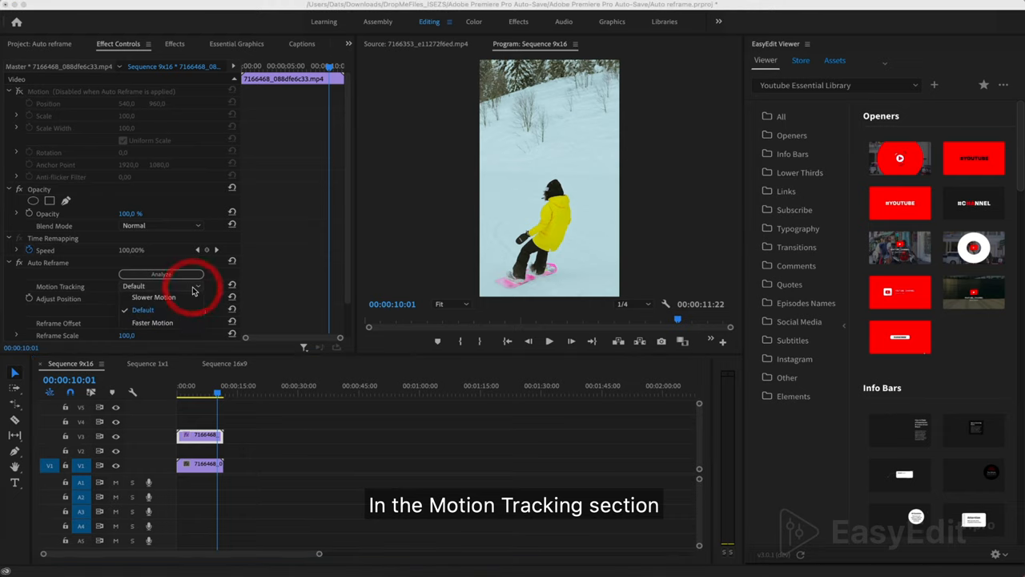
{"action": "left_click", "coordinate": [161, 297]}
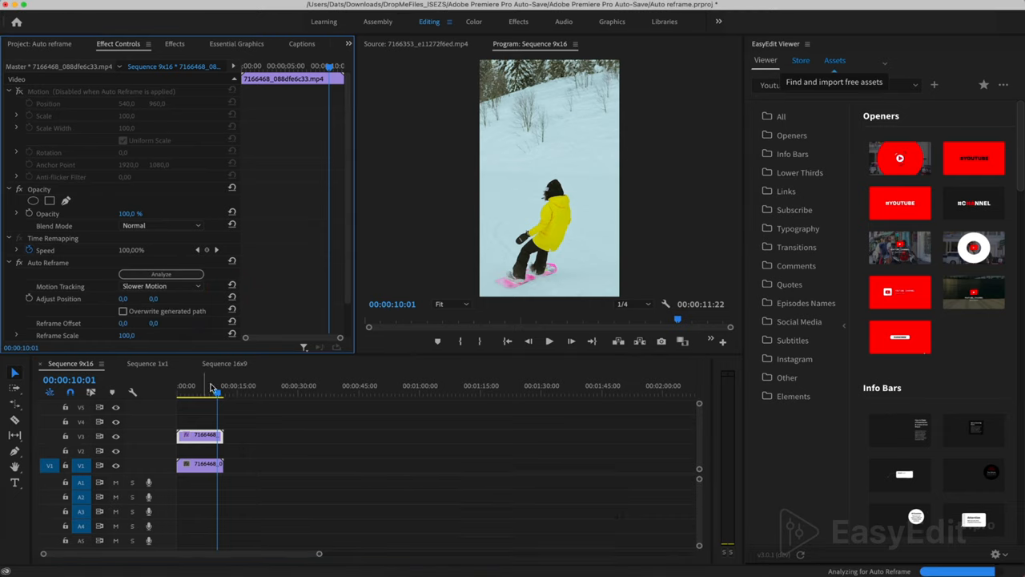
{"action": "left_click_drag", "start_coordinate": [218, 398], "coordinate": [180, 392]}
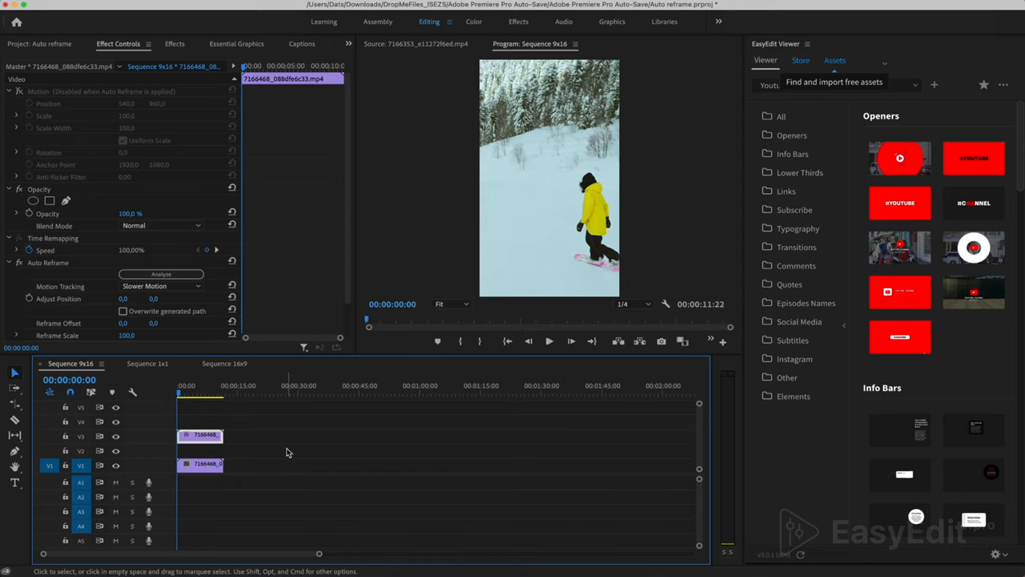
{"action": "key", "text": "space"}
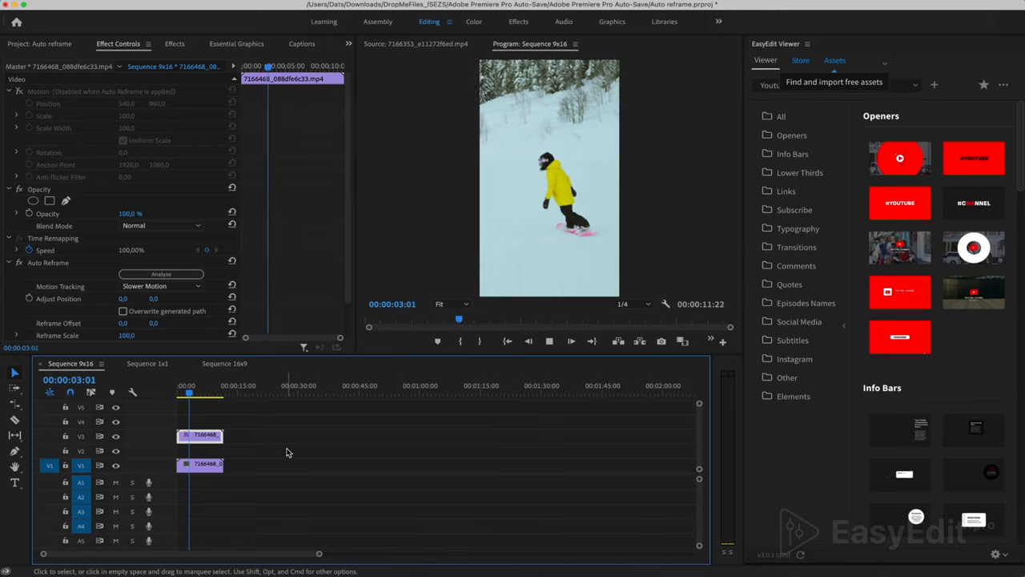
{"action": "key", "text": "space"}
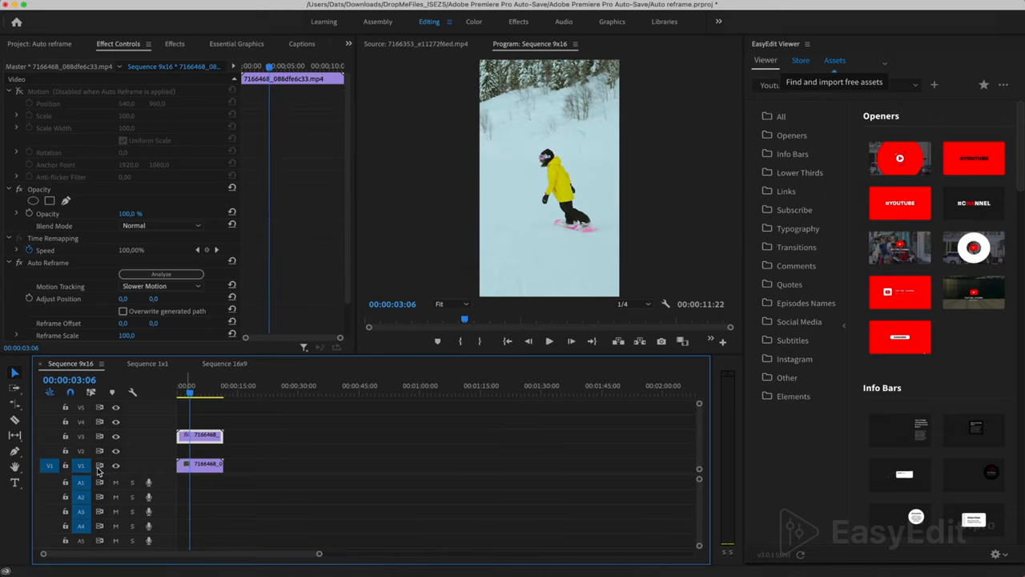
{"action": "left_click", "coordinate": [116, 437]}
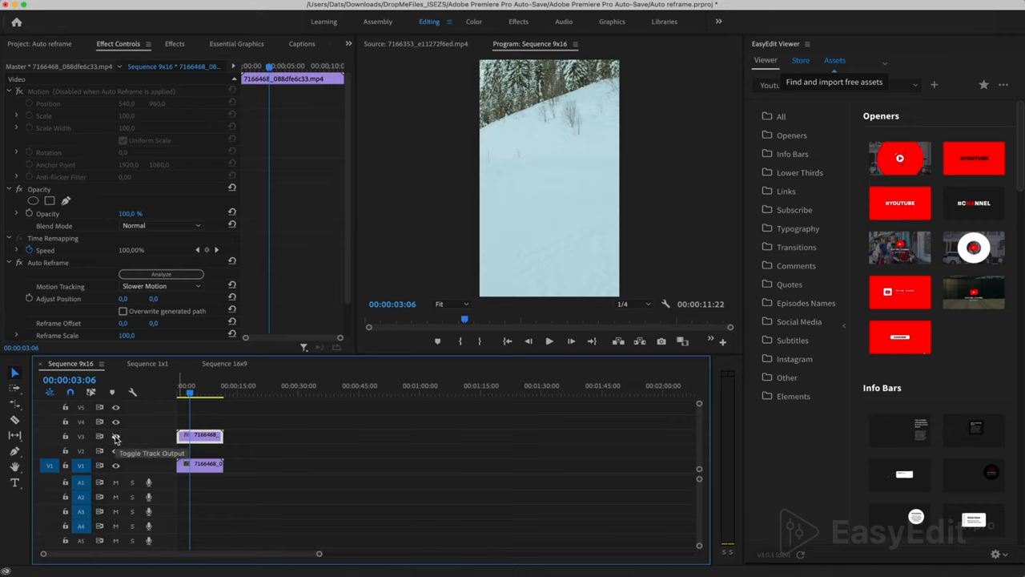
{"action": "left_click", "coordinate": [116, 438]}
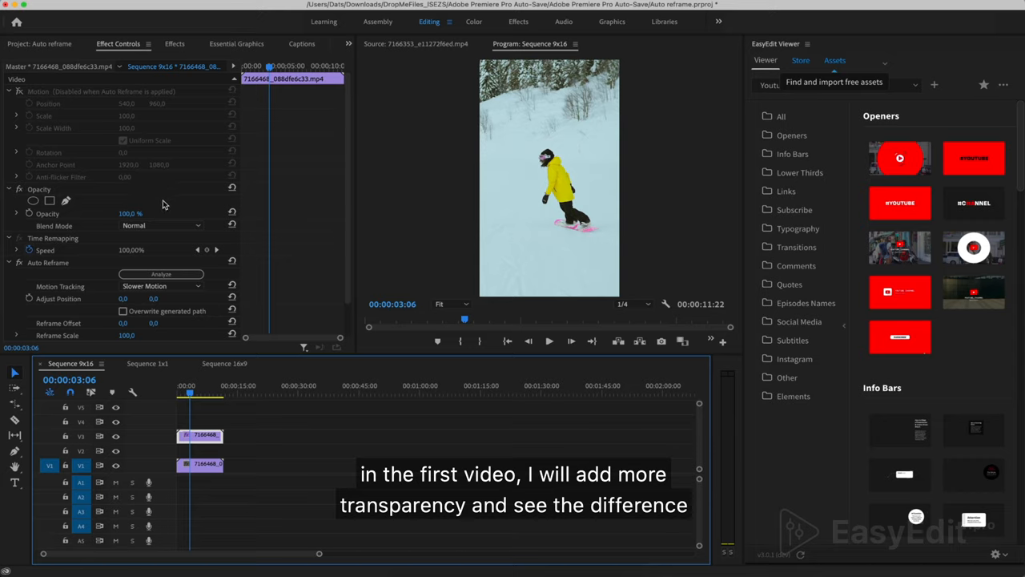
Step: Set the reframed top clip's Opacity to 30% and play from the start to compare both layers
{"action": "left_click", "coordinate": [129, 214]}
{"action": "type", "text": "30"}
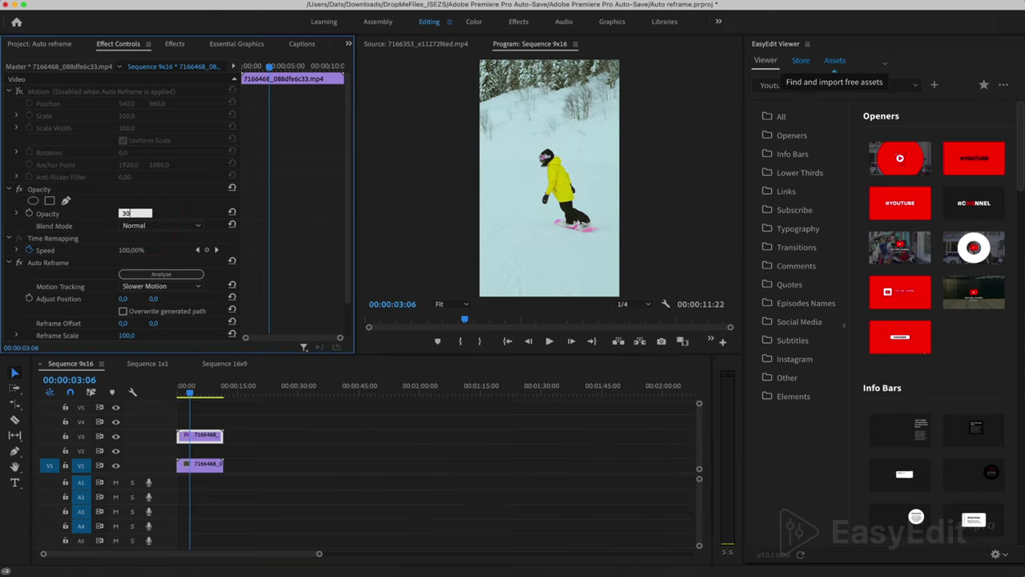
{"action": "key", "text": "Return"}
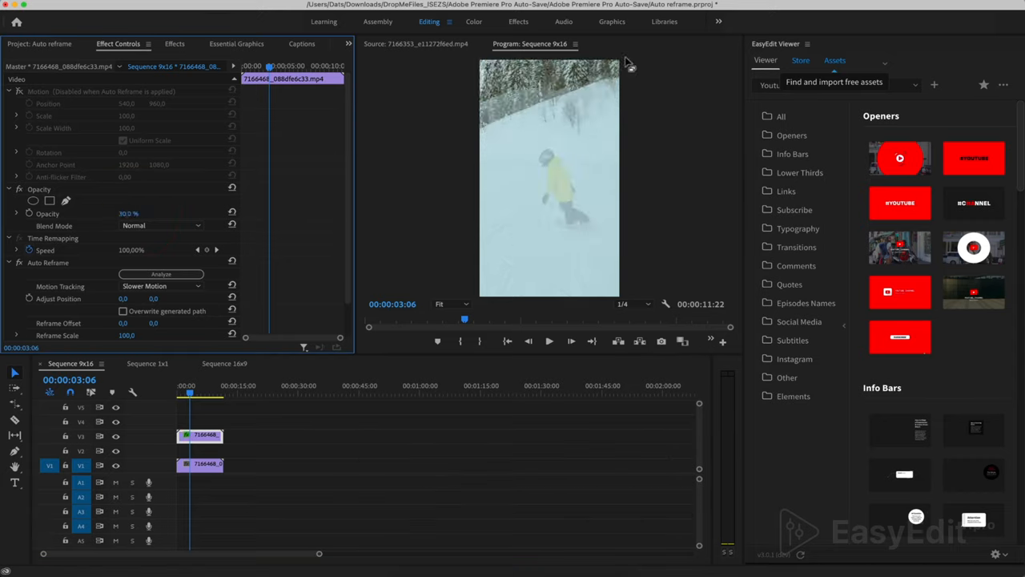
{"action": "key", "text": "space"}
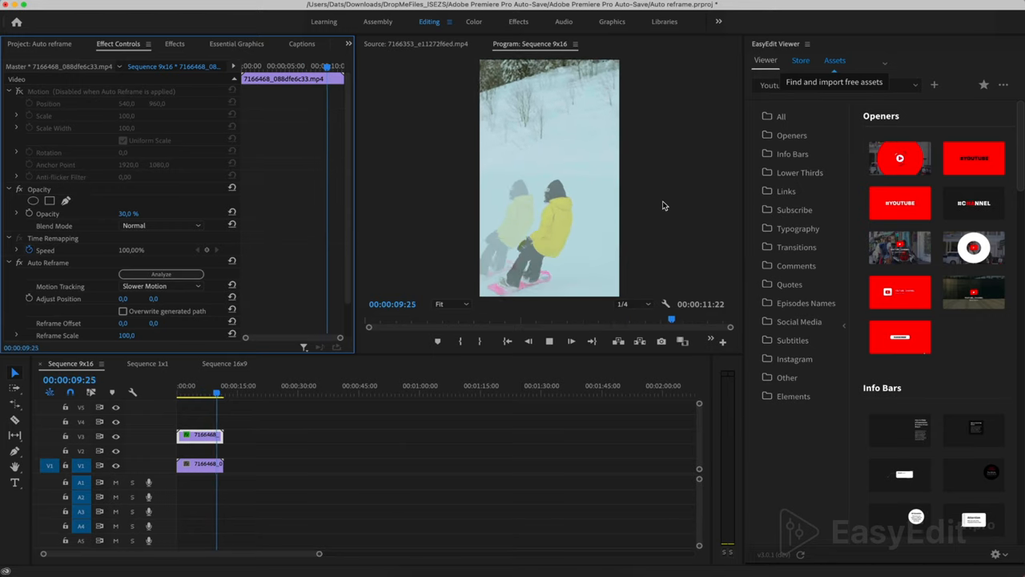
{"action": "key", "text": "space"}
{"action": "key", "text": "Home"}
{"action": "left_click", "coordinate": [162, 401]}
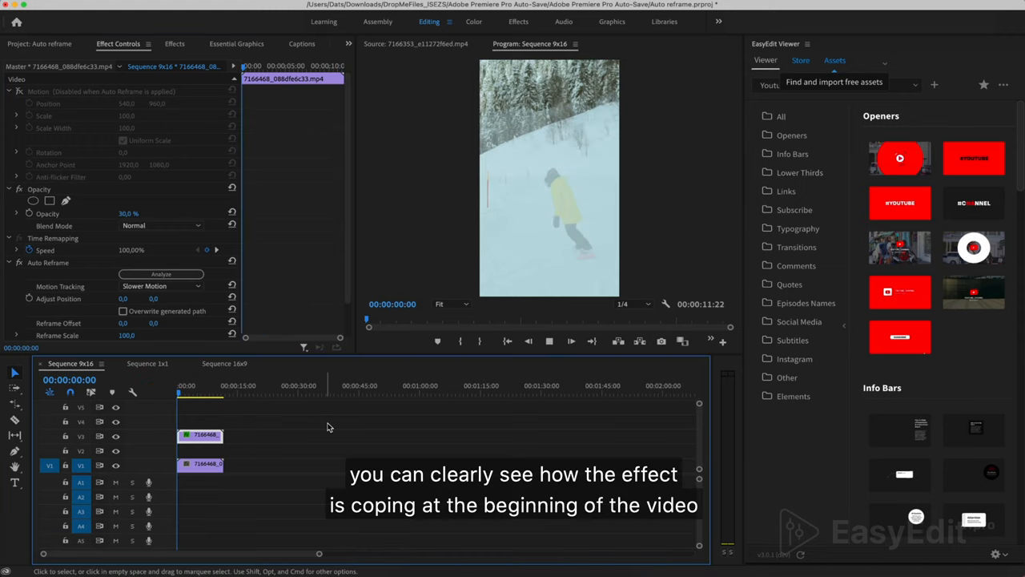
{"action": "key", "text": "space"}
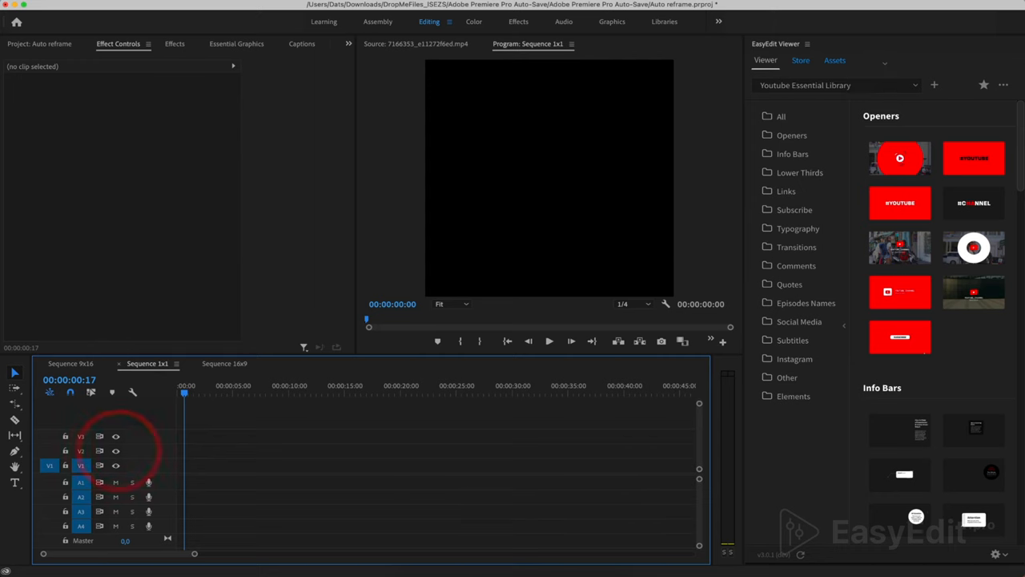
Step: Import a snowboarding clip from EasyEdit Assets into Sequence 1x1
{"action": "left_click", "coordinate": [838, 63]}
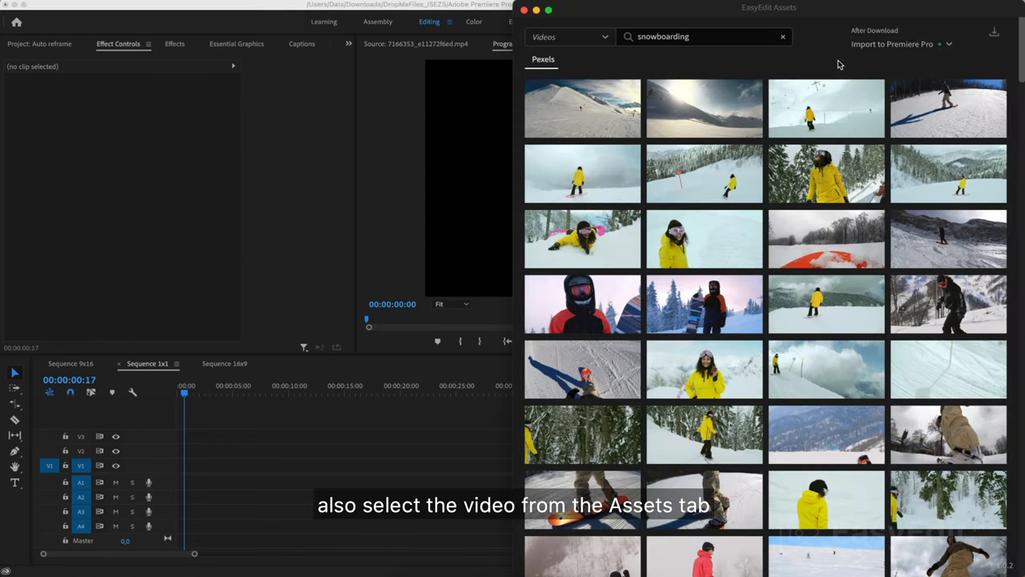
{"action": "mouse_move", "coordinate": [704, 173]}
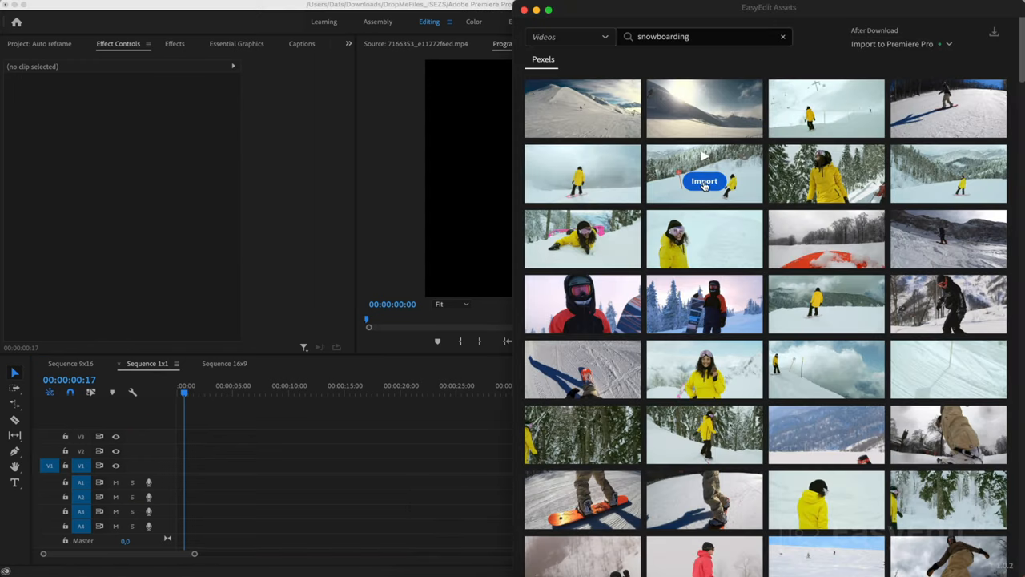
{"action": "left_click", "coordinate": [705, 182]}
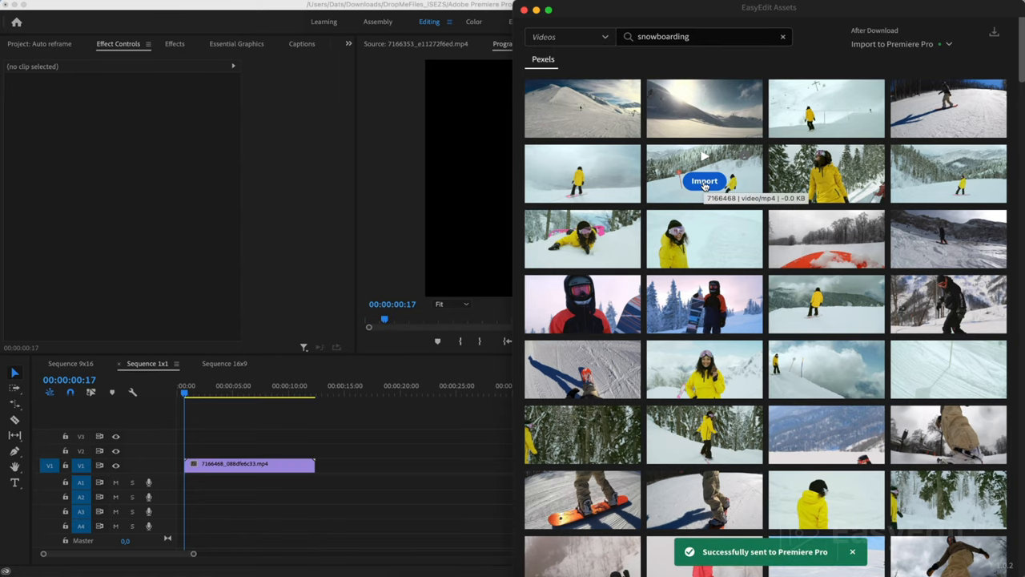
{"action": "left_click", "coordinate": [205, 447]}
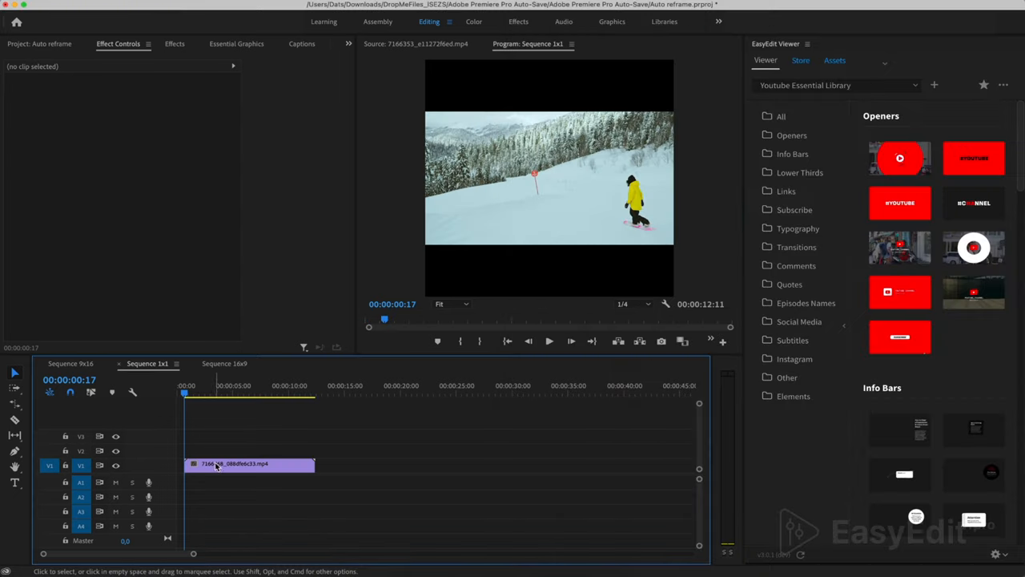
Step: Scale the new clip to fill the square frame and return the playhead to the start
{"action": "left_click", "coordinate": [216, 467]}
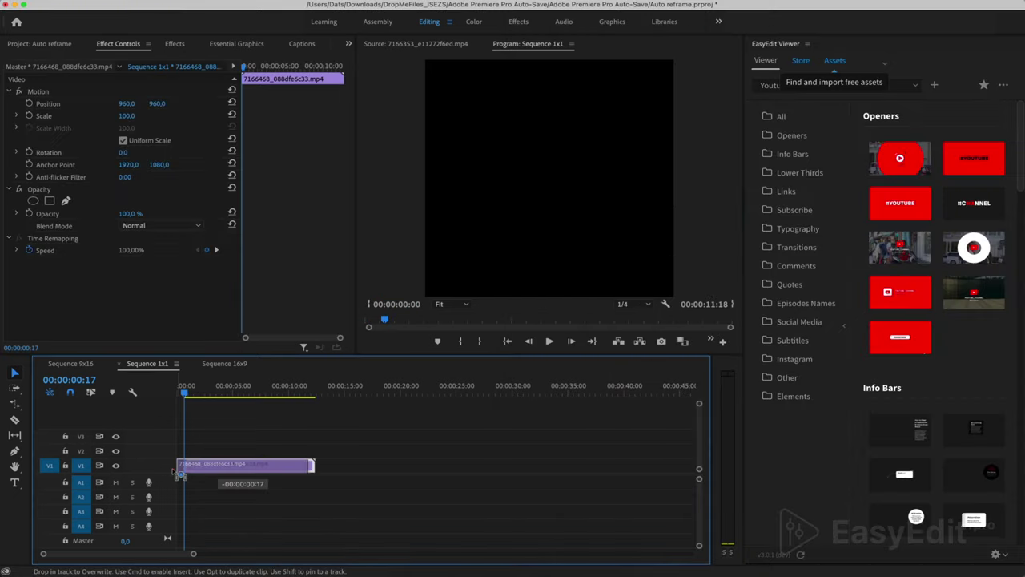
{"action": "left_click", "coordinate": [221, 469]}
{"action": "right_click", "coordinate": [221, 469]}
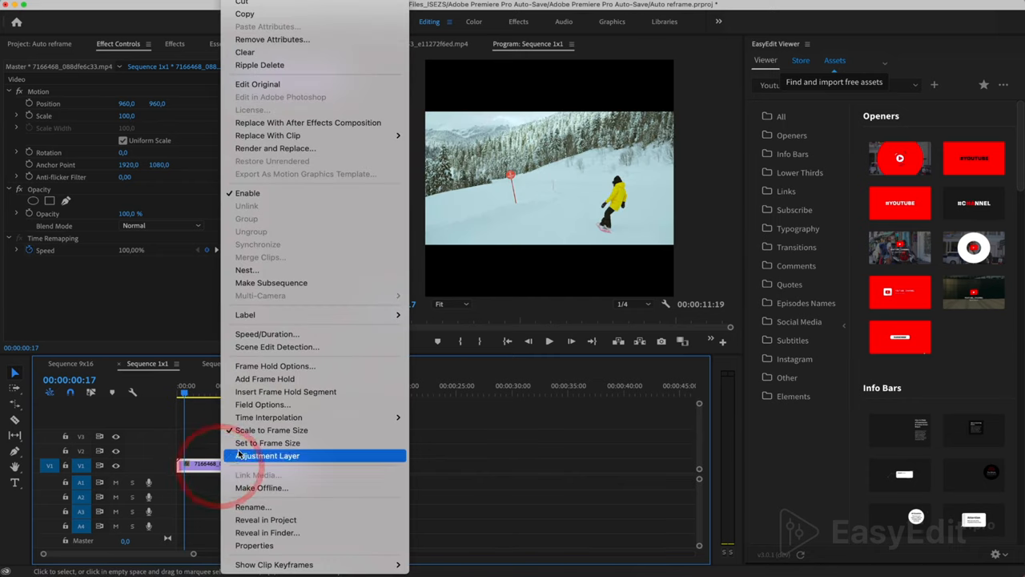
{"action": "left_click", "coordinate": [268, 431]}
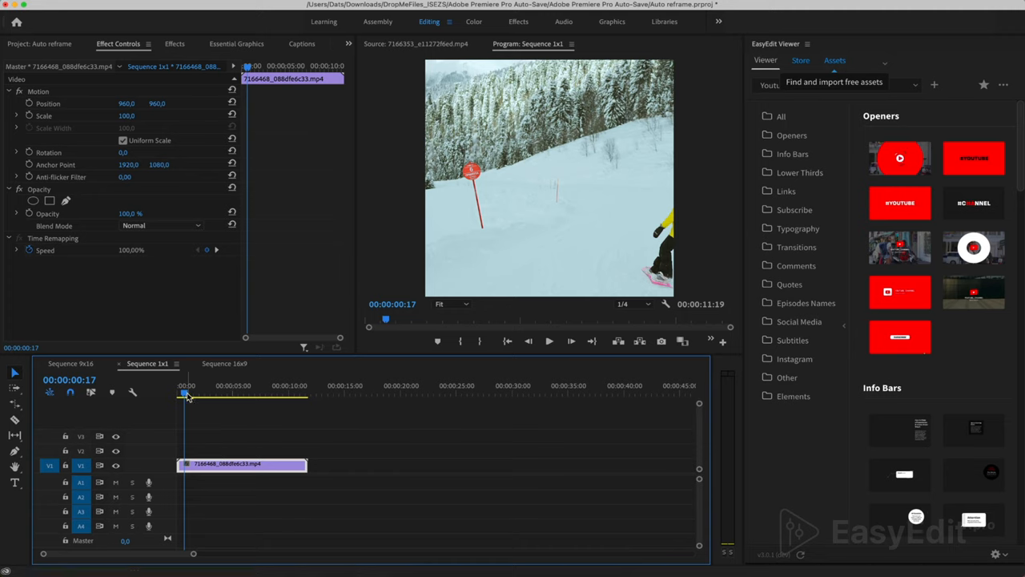
{"action": "left_click_drag", "start_coordinate": [185, 394], "coordinate": [169, 398]}
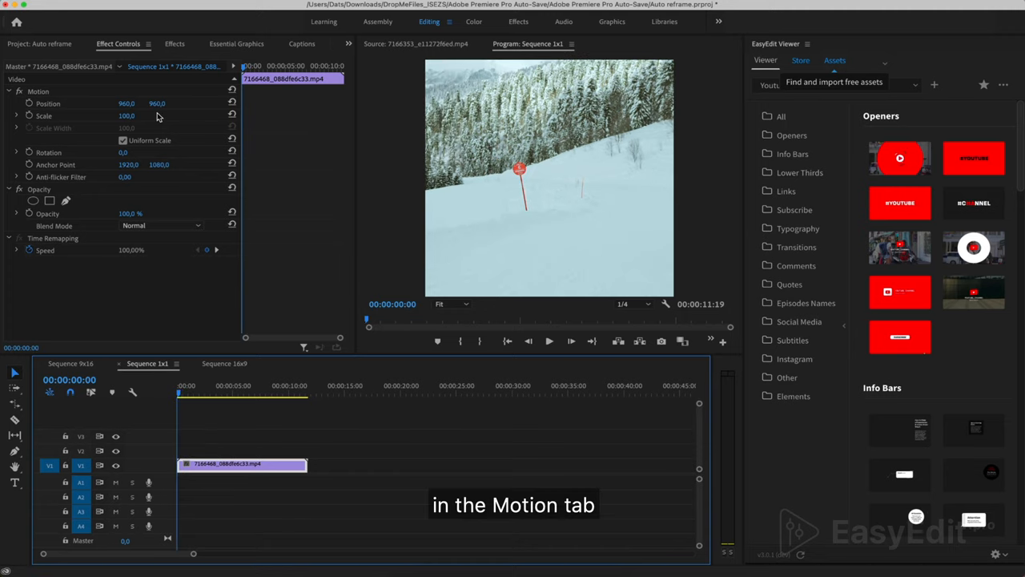
Step: Enable Position keyframing, centre the rider horizontally, and play to find where he drifts off
{"action": "left_click", "coordinate": [29, 103]}
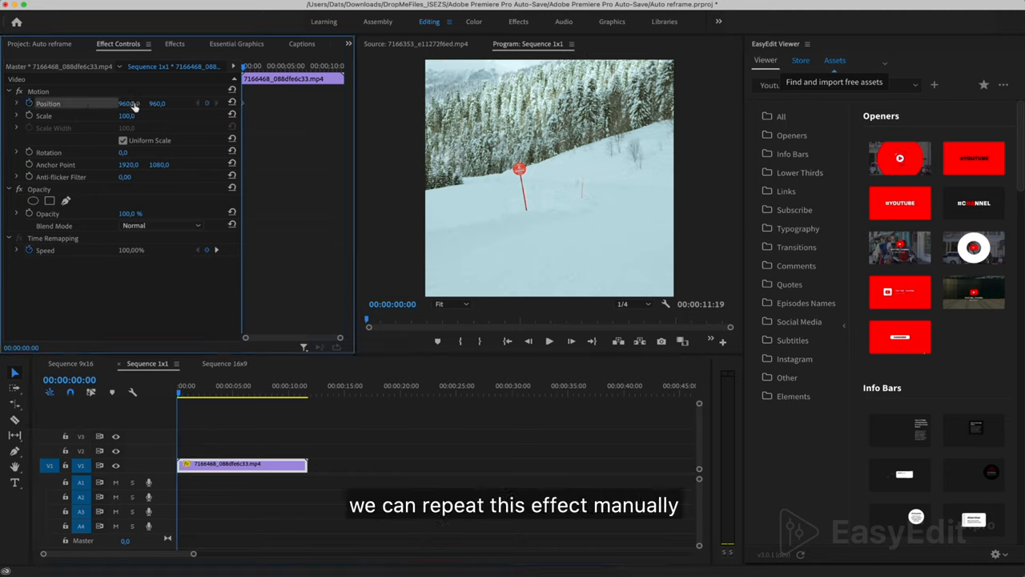
{"action": "mouse_move", "coordinate": [131, 104]}
{"action": "left_mouse_down"}
{"action": "mouse_move", "coordinate": [80, 105]}
{"action": "mouse_move", "coordinate": [119, 105]}
{"action": "left_mouse_up"}
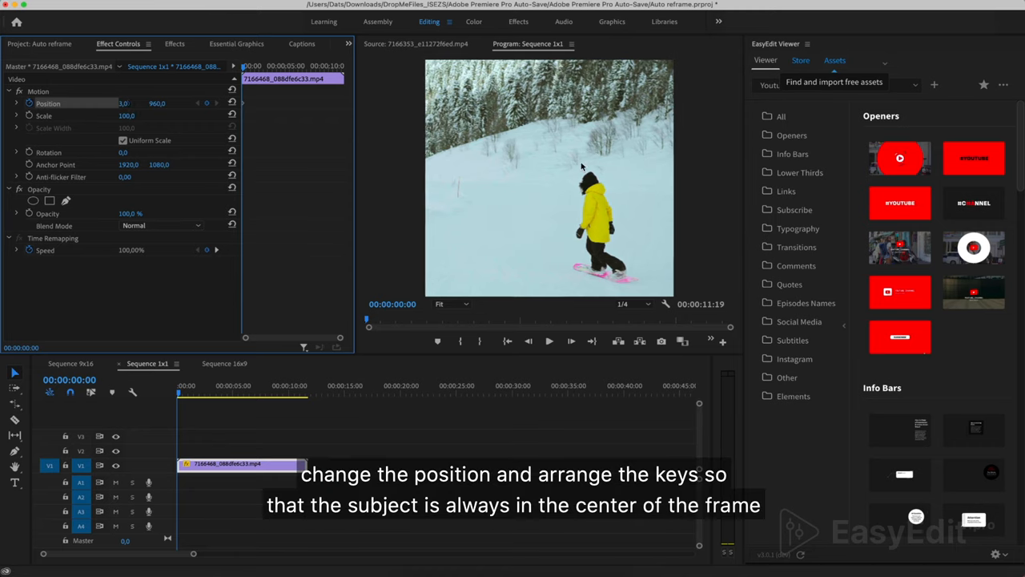
{"action": "key", "text": "space"}
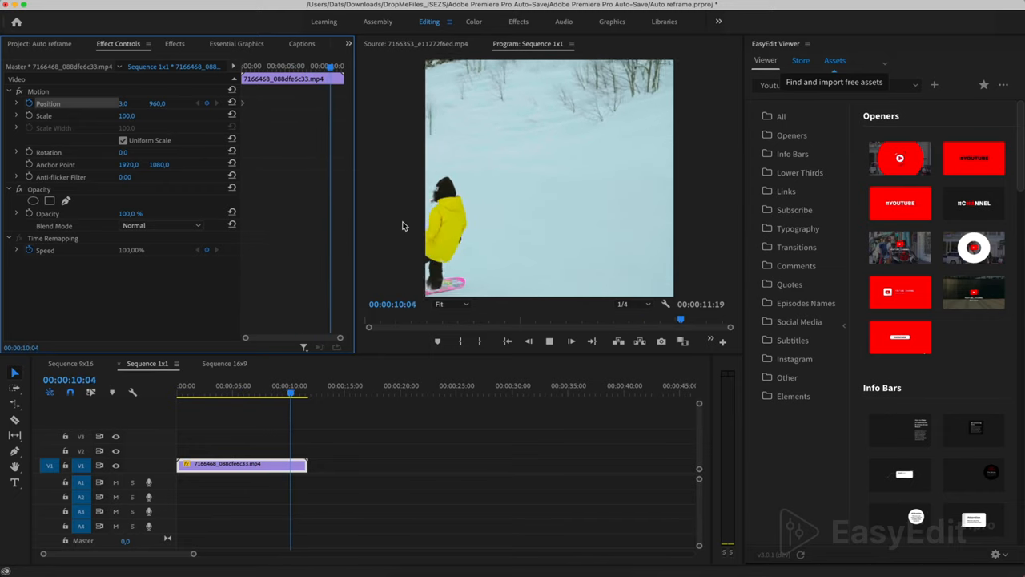
{"action": "key", "text": "space"}
{"action": "left_click", "coordinate": [295, 395]}
{"action": "left_click_drag", "start_coordinate": [294, 395], "coordinate": [179, 397]}
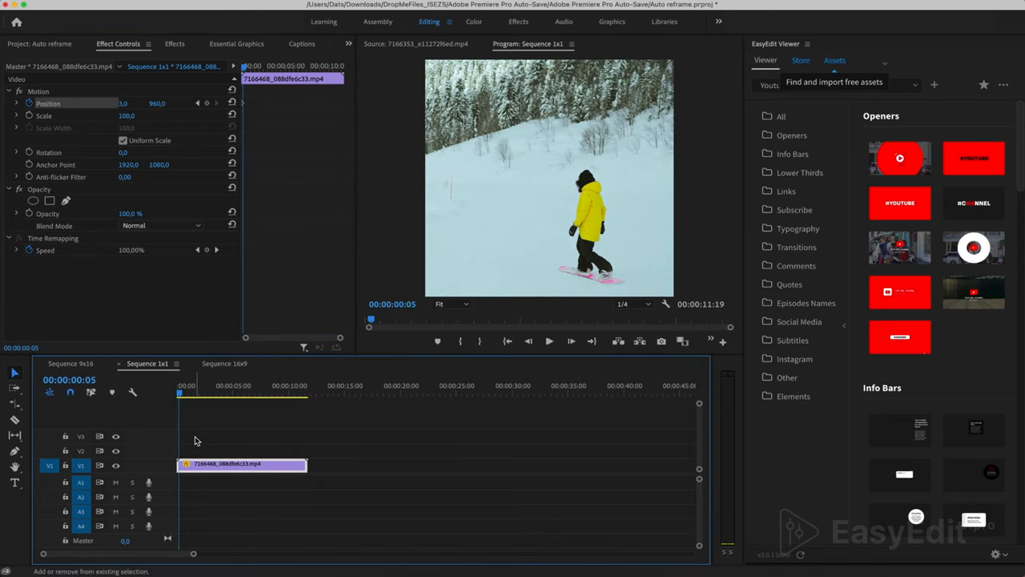
{"action": "key", "text": "space"}
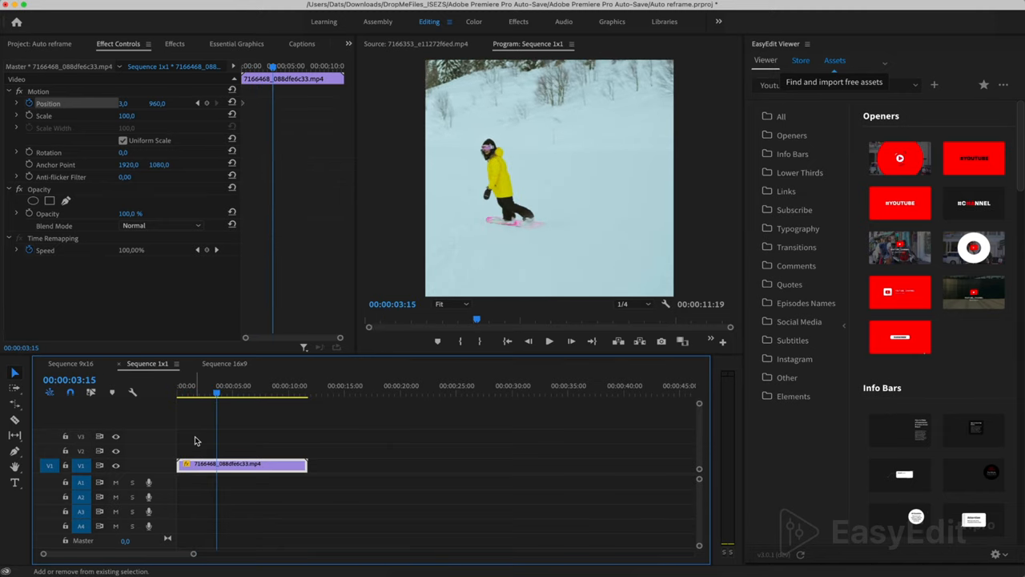
{"action": "left_click", "coordinate": [197, 440]}
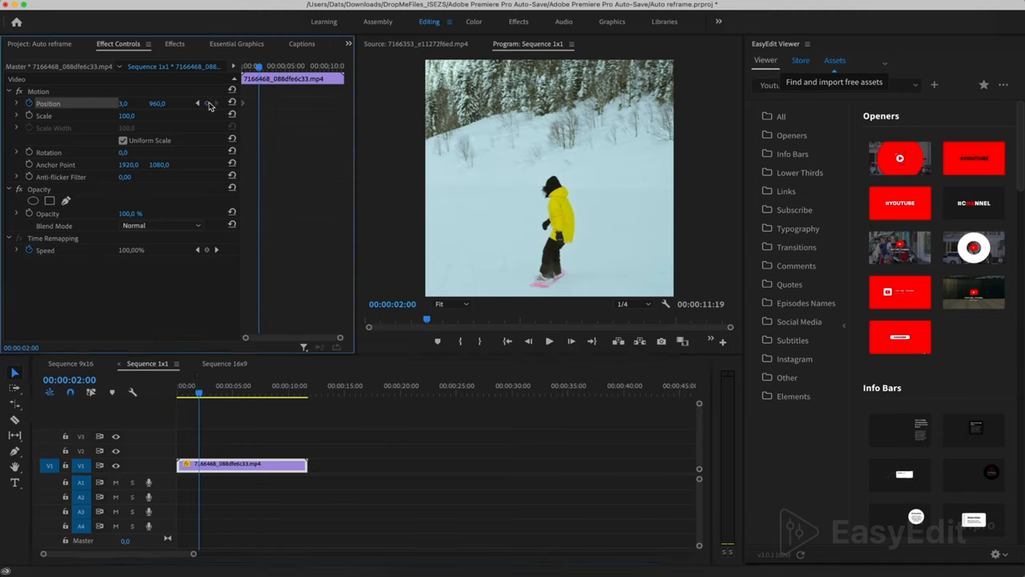
{"action": "key", "text": "space"}
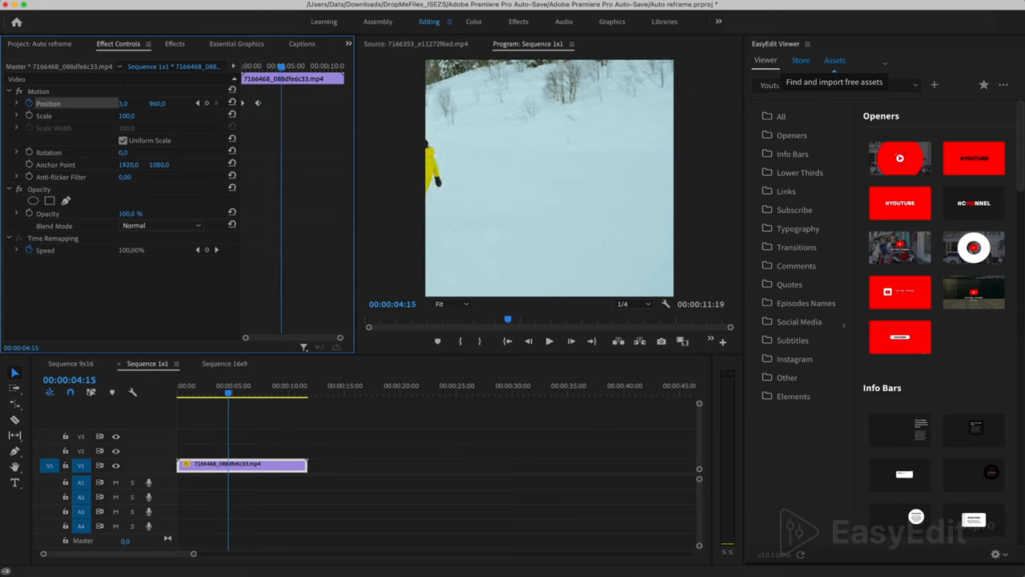
Step: Add Position X keyframes at 4:15, 8:22, 11:00 and the clip end to keep the rider centred
{"action": "left_click_drag", "start_coordinate": [125, 103], "coordinate": [132, 104]}
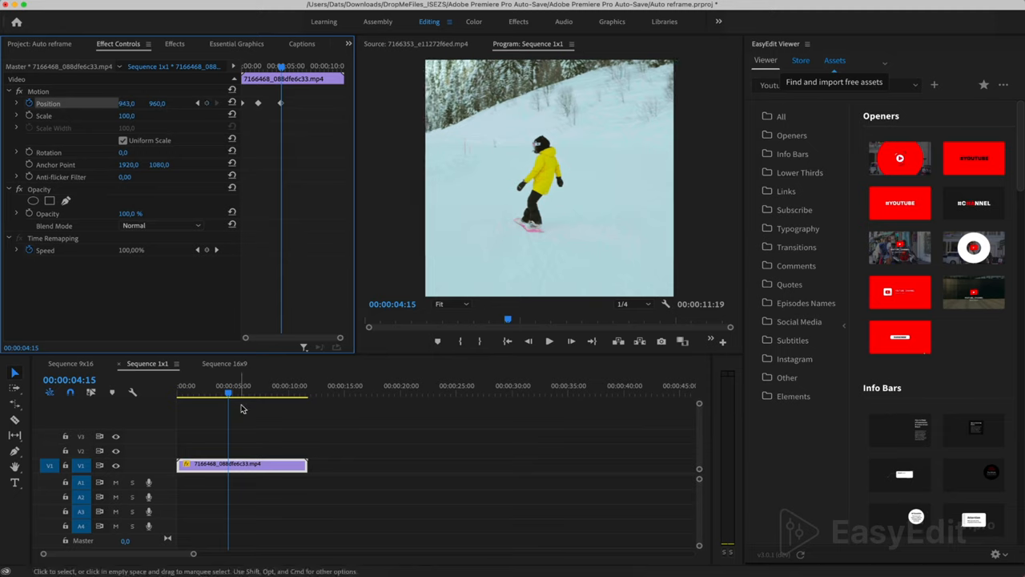
{"action": "key", "text": "space"}
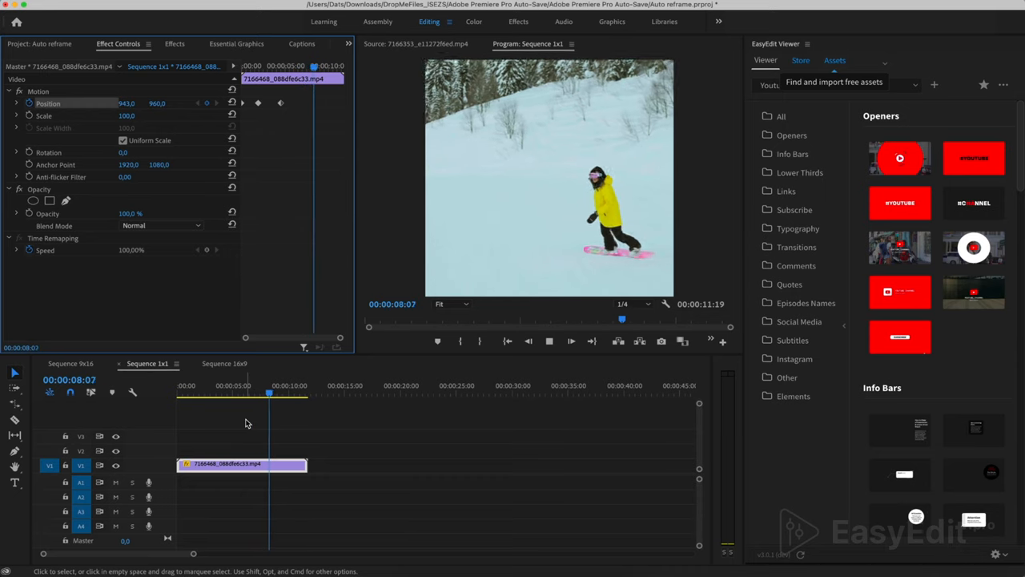
{"action": "key", "text": "space"}
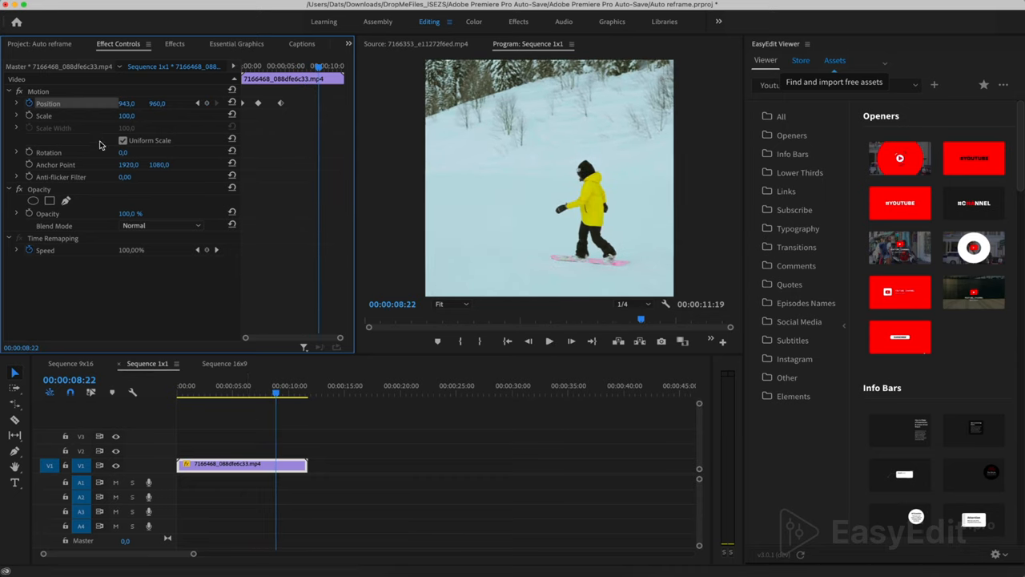
{"action": "mouse_move", "coordinate": [125, 104]}
{"action": "left_mouse_down"}
{"action": "mouse_move", "coordinate": [81, 105]}
{"action": "mouse_move", "coordinate": [117, 104]}
{"action": "left_mouse_up"}
{"action": "key", "text": "space"}
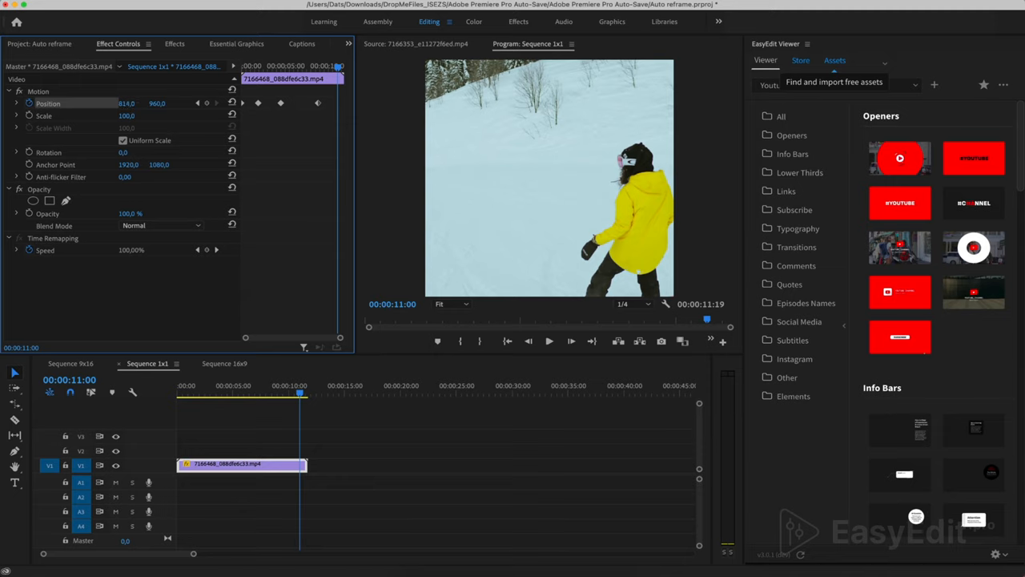
{"action": "left_click_drag", "start_coordinate": [127, 104], "coordinate": [88, 103]}
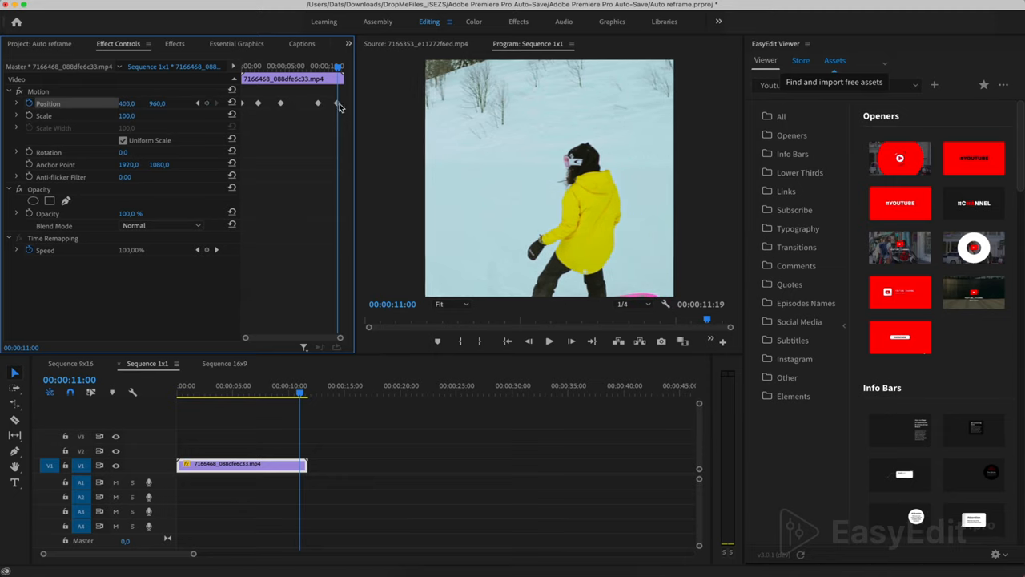
{"action": "left_click_drag", "start_coordinate": [340, 107], "coordinate": [344, 107]}
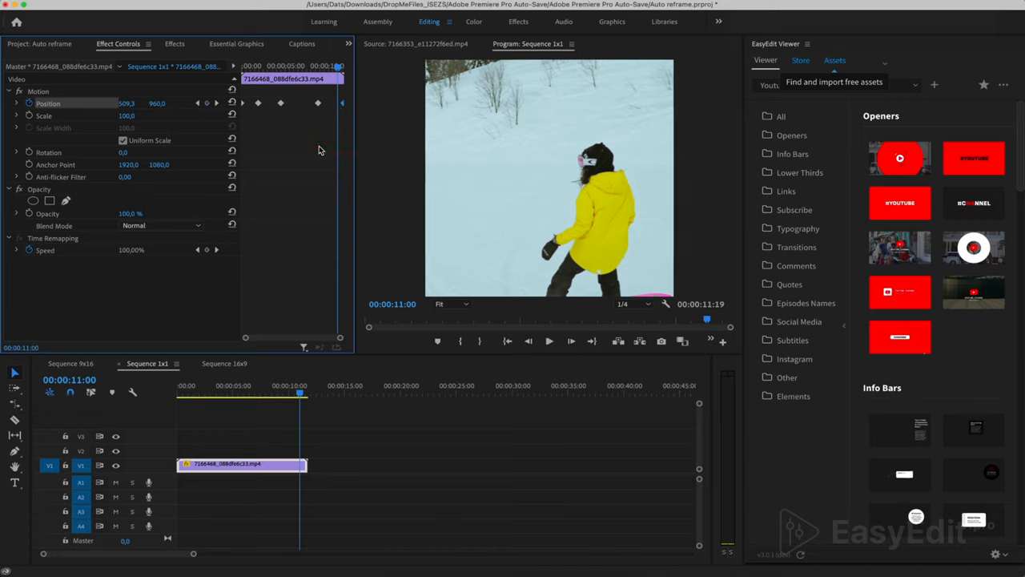
{"action": "key", "text": "Right"}
{"action": "key", "text": "Right"}
{"action": "key", "text": "Right"}
{"action": "key", "text": "Right"}
{"action": "key", "text": "Right"}
{"action": "key", "text": "Right"}
{"action": "key", "text": "Right"}
{"action": "key", "text": "Right"}
{"action": "key", "text": "Right"}
{"action": "key", "text": "Right"}
{"action": "key", "text": "Right"}
{"action": "key", "text": "Right"}
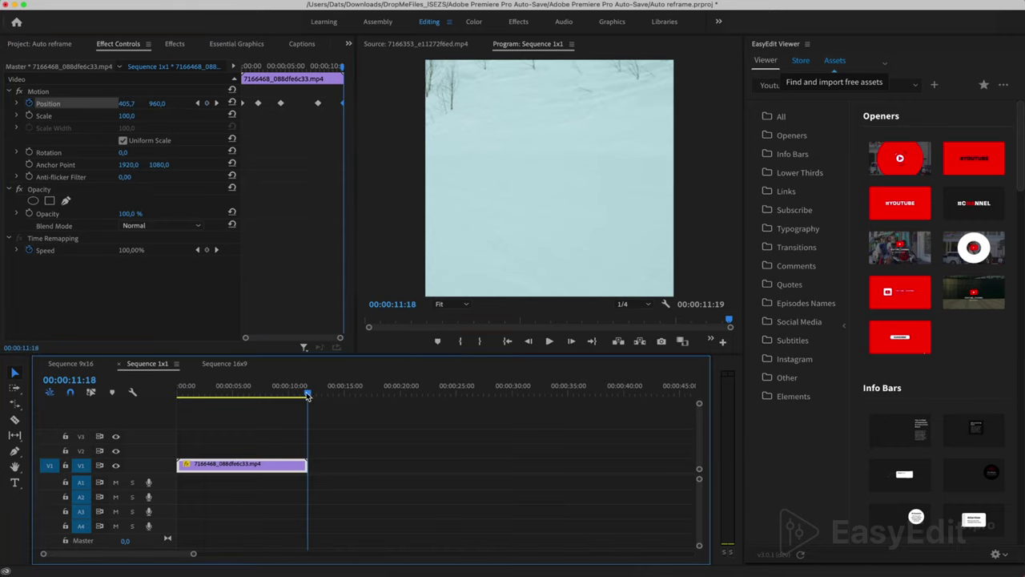
Step: Play the whole keyframed square clip from the start to review the tracking
{"action": "key", "text": "Home"}
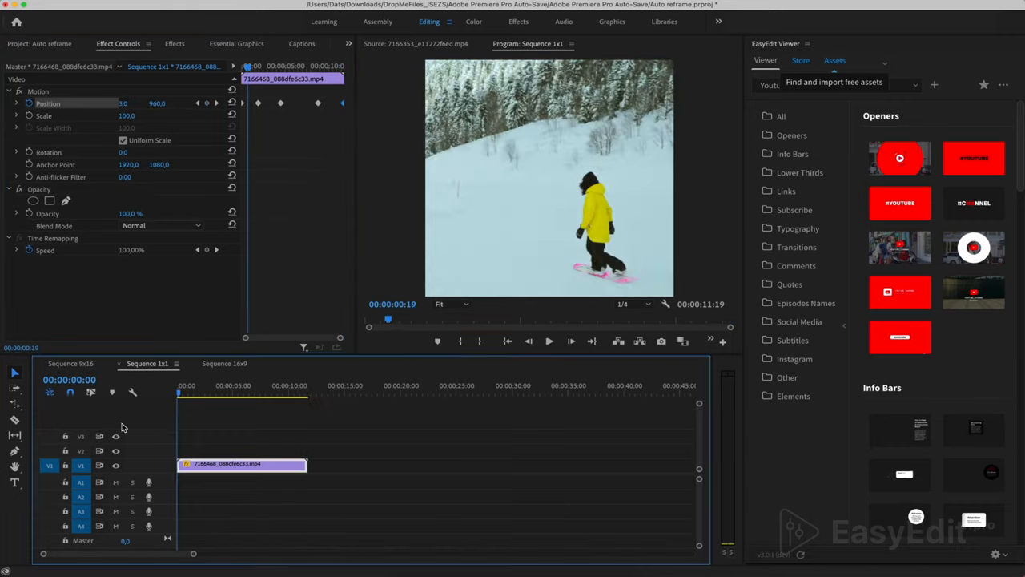
{"action": "left_click", "coordinate": [122, 423]}
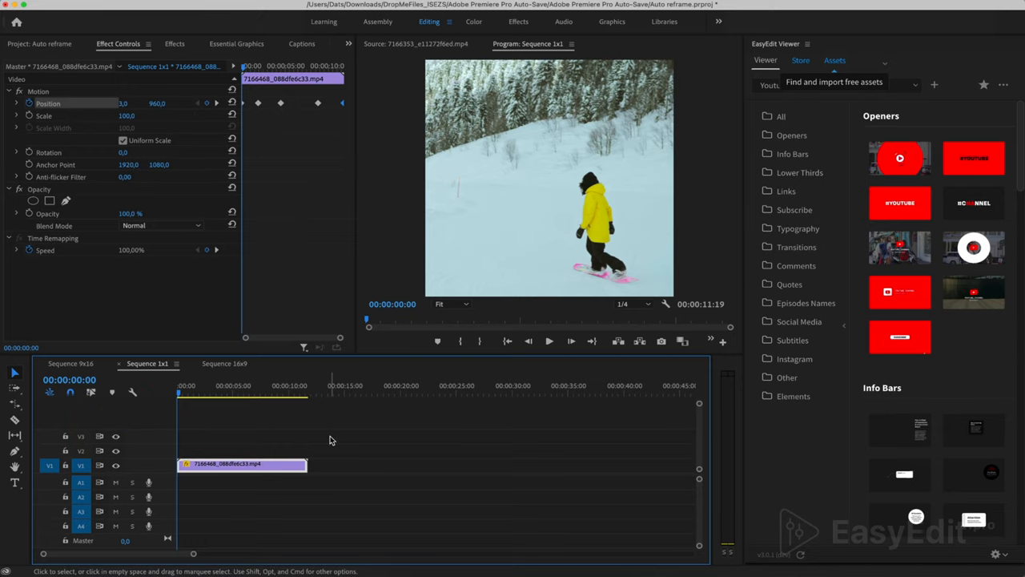
{"action": "key", "text": "space"}
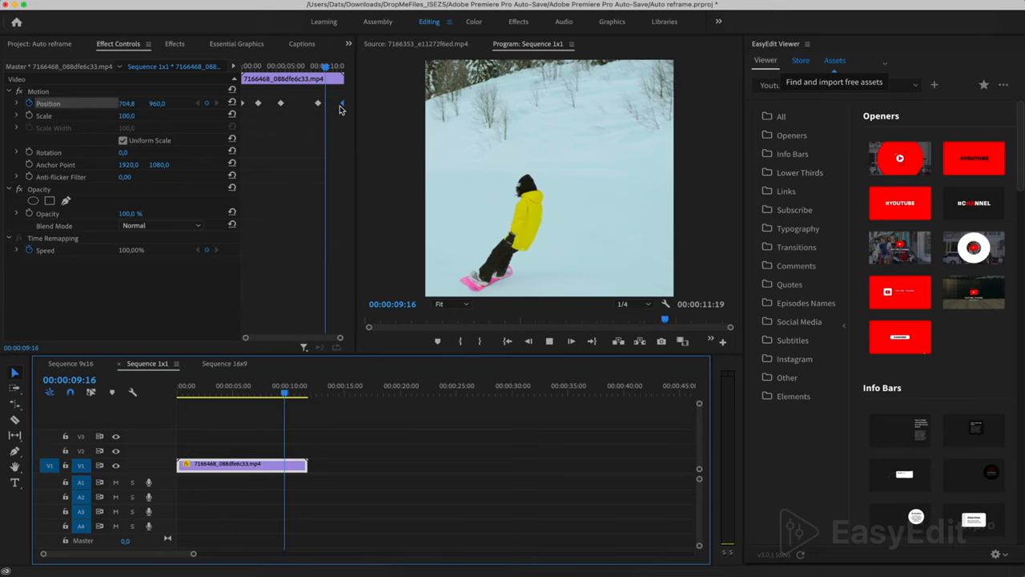
{"action": "key", "text": "space"}
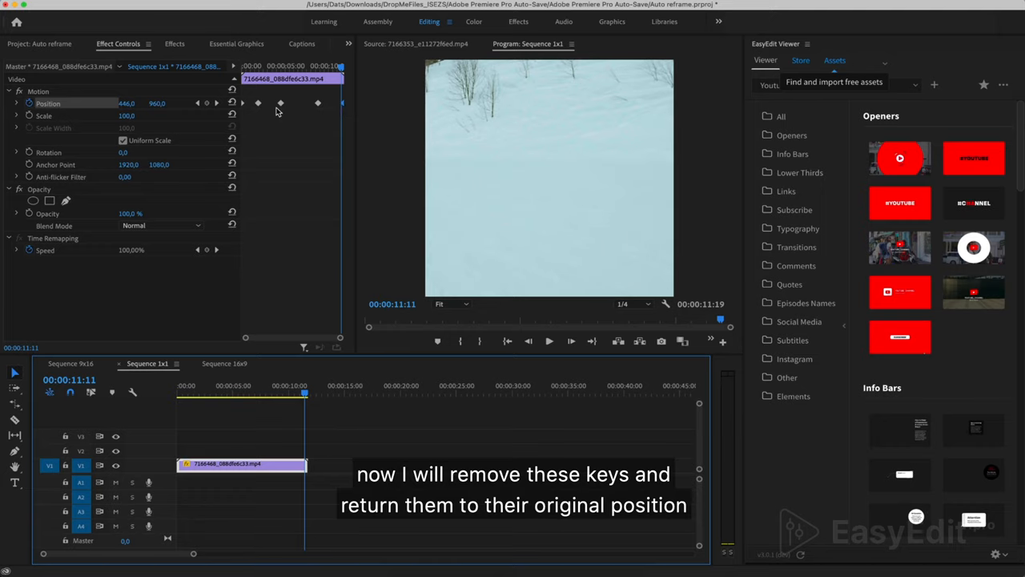
Step: Delete the Position keyframes, reset Position to default, and apply Auto Reframe to the 1x1 clip
{"action": "left_click", "coordinate": [29, 104]}
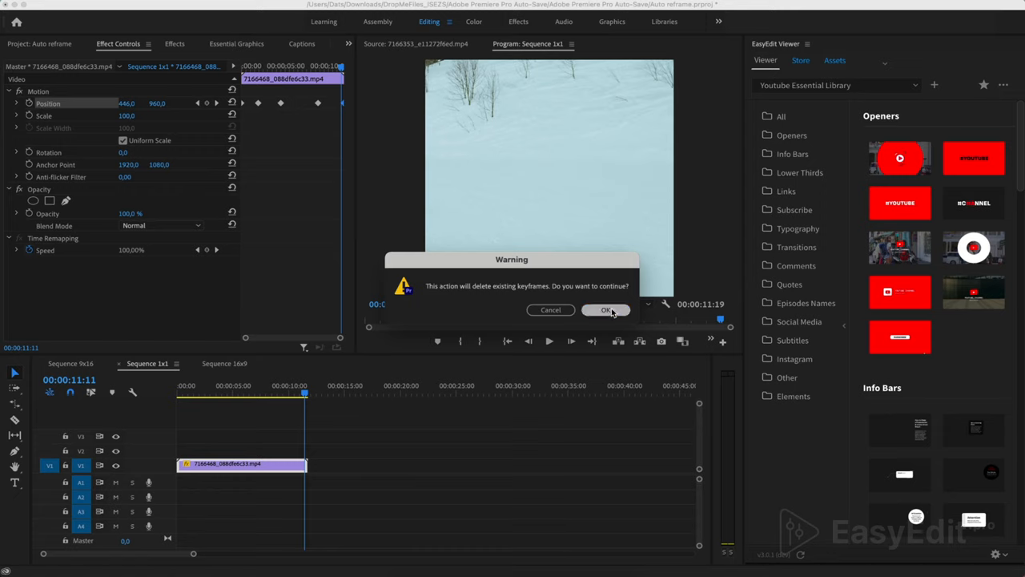
{"action": "left_click", "coordinate": [611, 310]}
{"action": "left_click", "coordinate": [232, 105]}
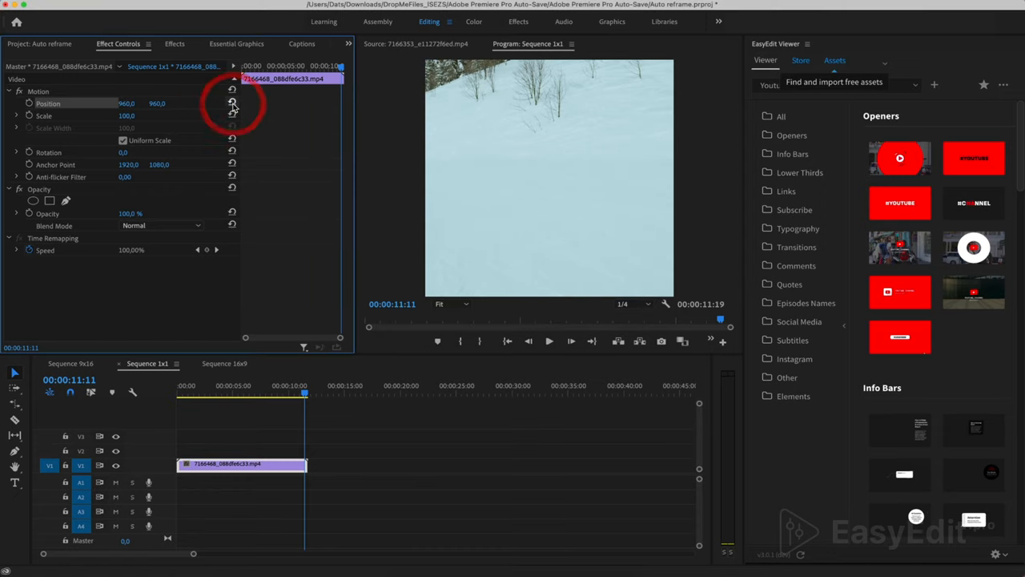
{"action": "left_click", "coordinate": [214, 392]}
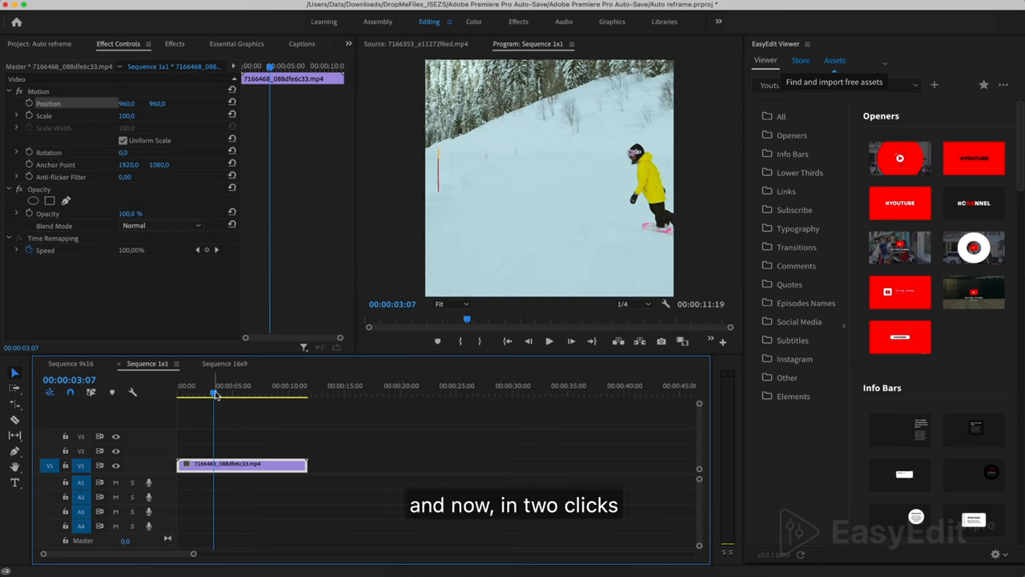
{"action": "left_click", "coordinate": [175, 44]}
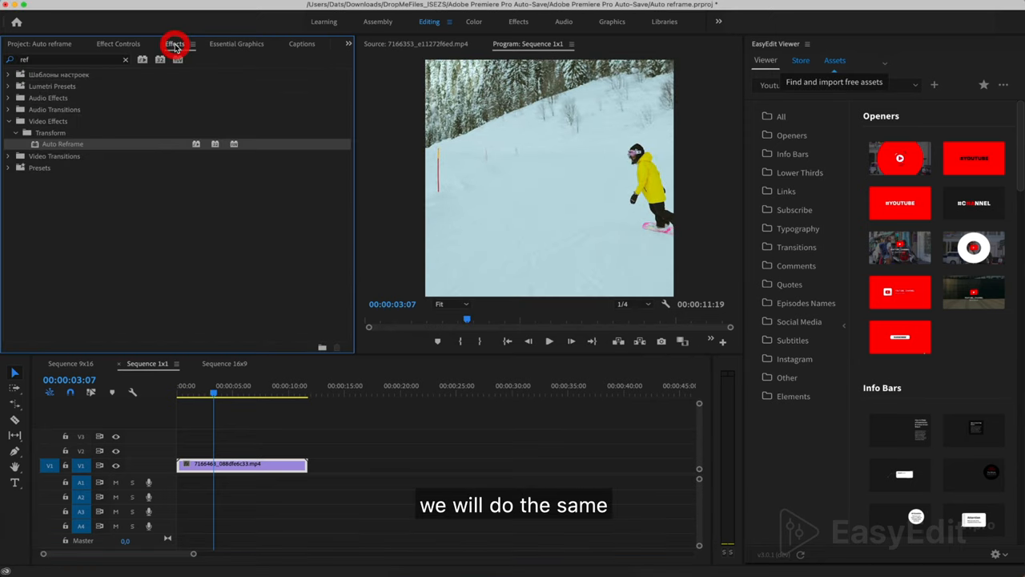
{"action": "left_click_drag", "start_coordinate": [45, 146], "coordinate": [274, 465]}
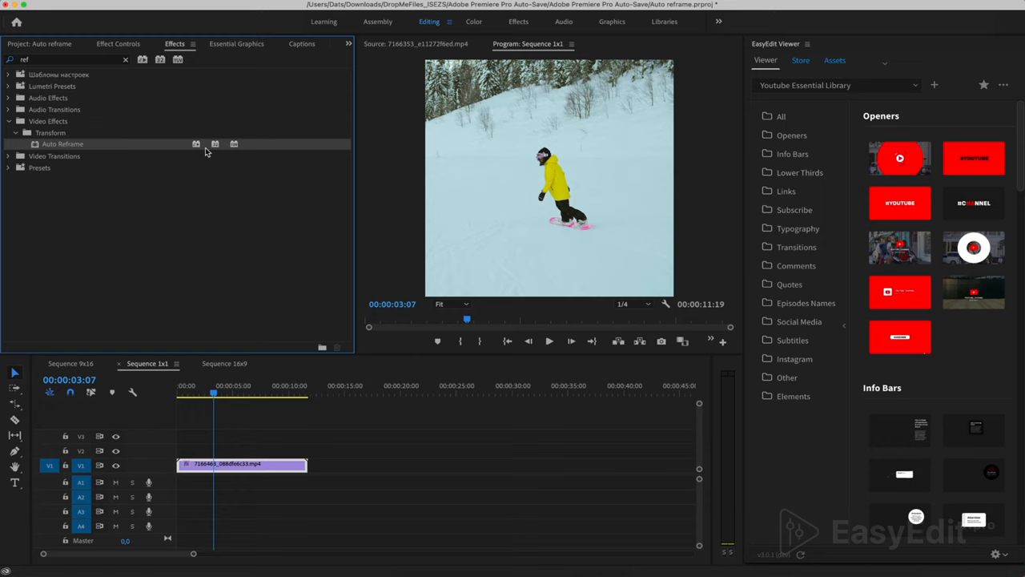
Step: Play the auto-reframed 1x1 clip from the start with its effect settings shown
{"action": "left_click", "coordinate": [105, 46]}
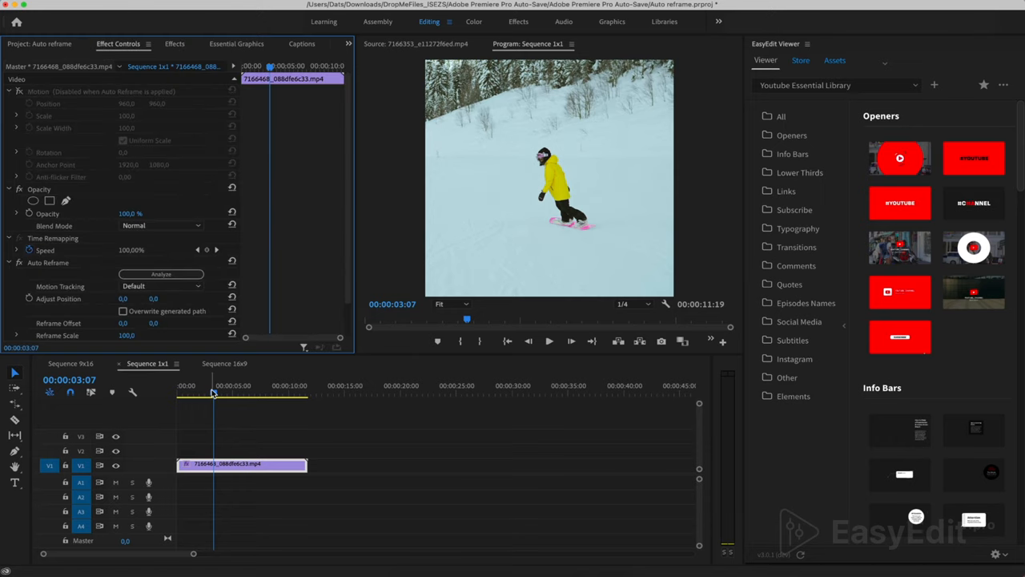
{"action": "left_click_drag", "start_coordinate": [213, 392], "coordinate": [161, 406]}
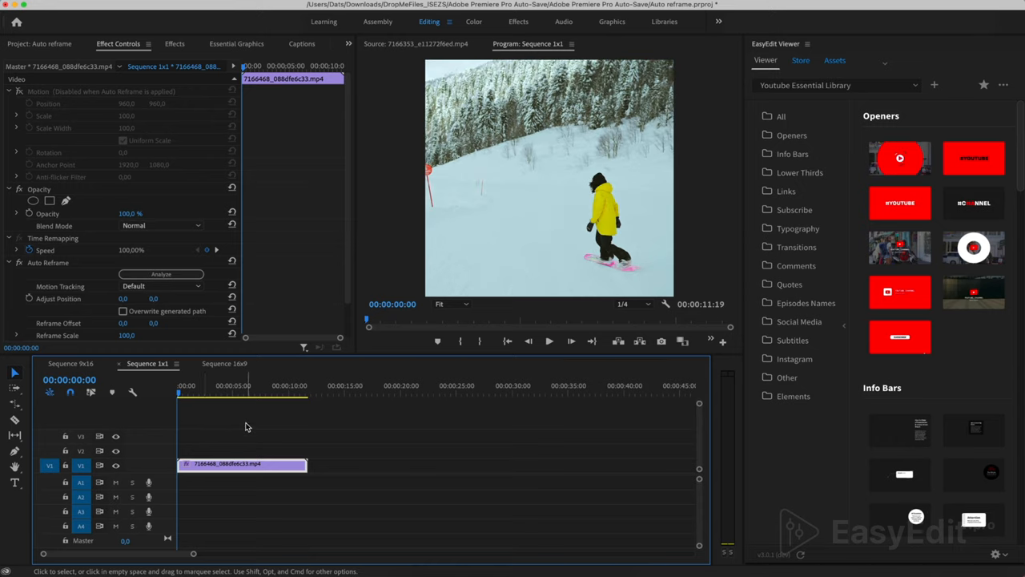
{"action": "key", "text": "space"}
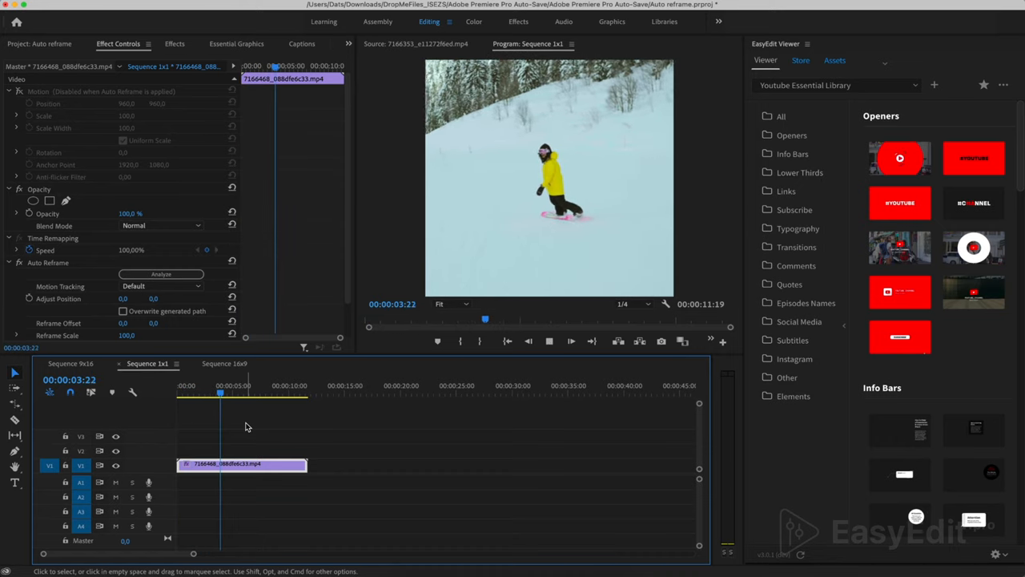
{"action": "key", "text": "space"}
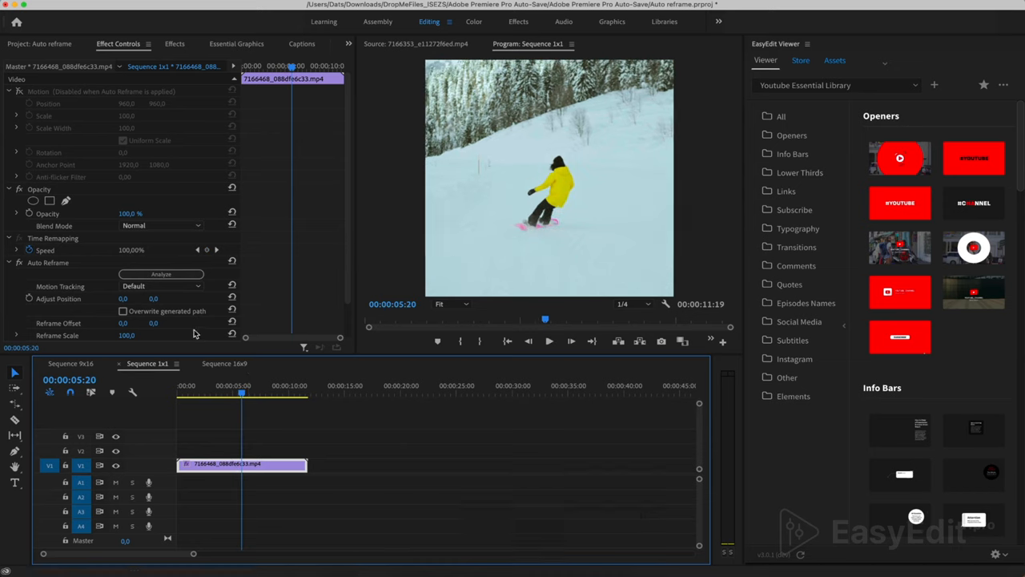
Step: Set Auto Reframe's Motion Tracking to Slower Motion and replay from about three seconds
{"action": "left_click", "coordinate": [197, 289]}
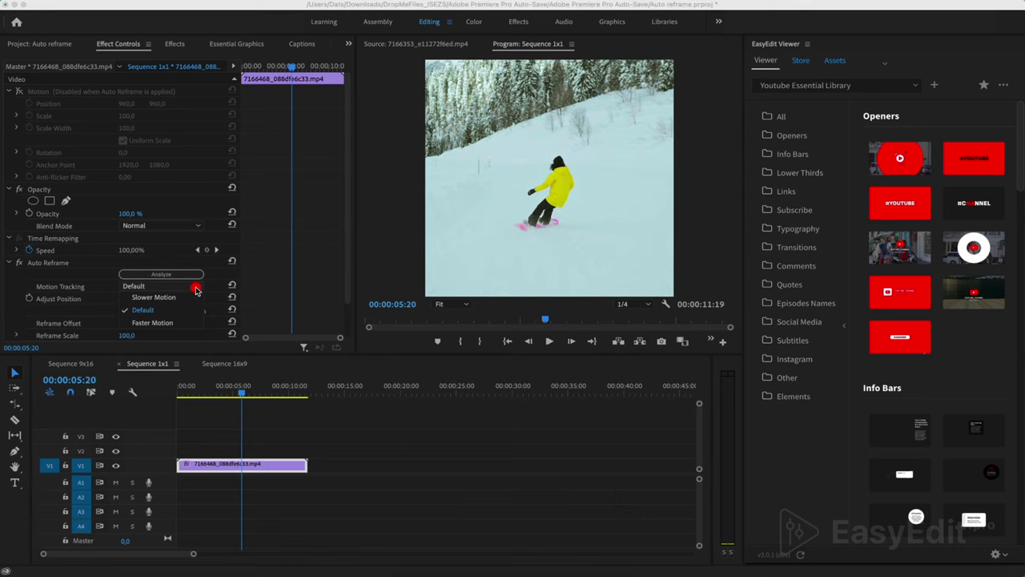
{"action": "left_click", "coordinate": [154, 297]}
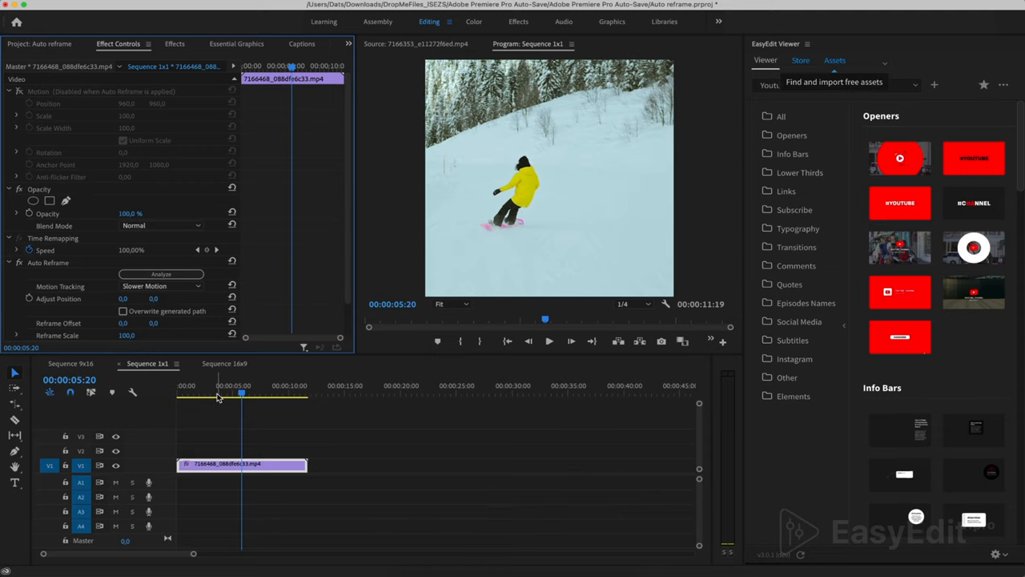
{"action": "left_click", "coordinate": [216, 394]}
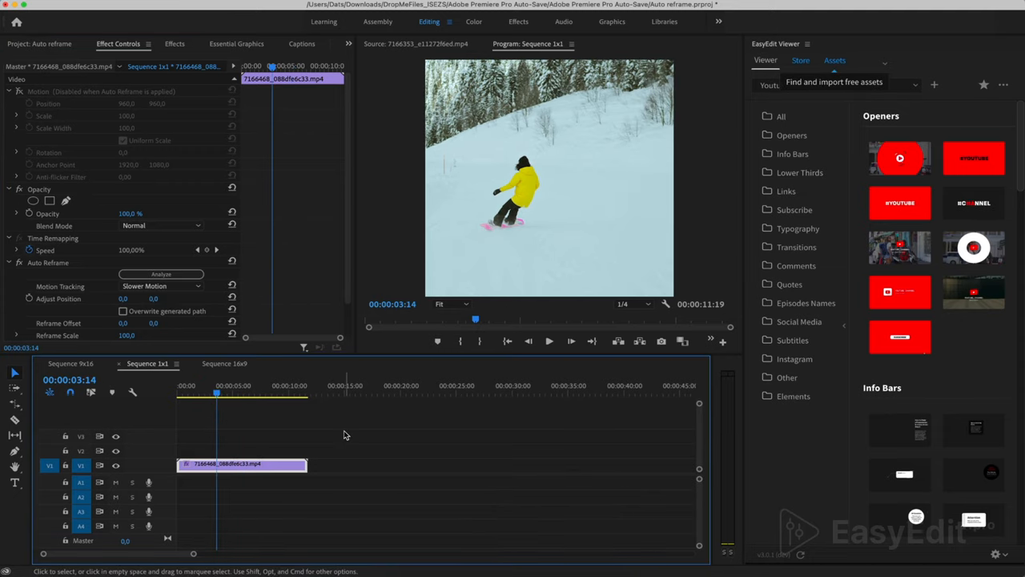
{"action": "key", "text": "space"}
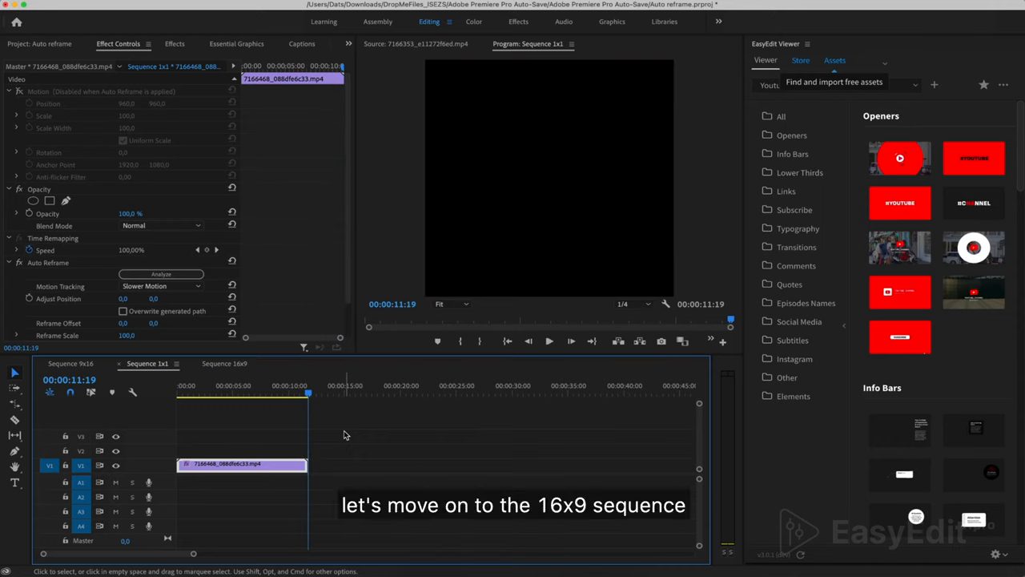
Step: Switch to Sequence 16x9 and browse the EasyEdit Assets bin in the Project panel
{"action": "left_click", "coordinate": [221, 364]}
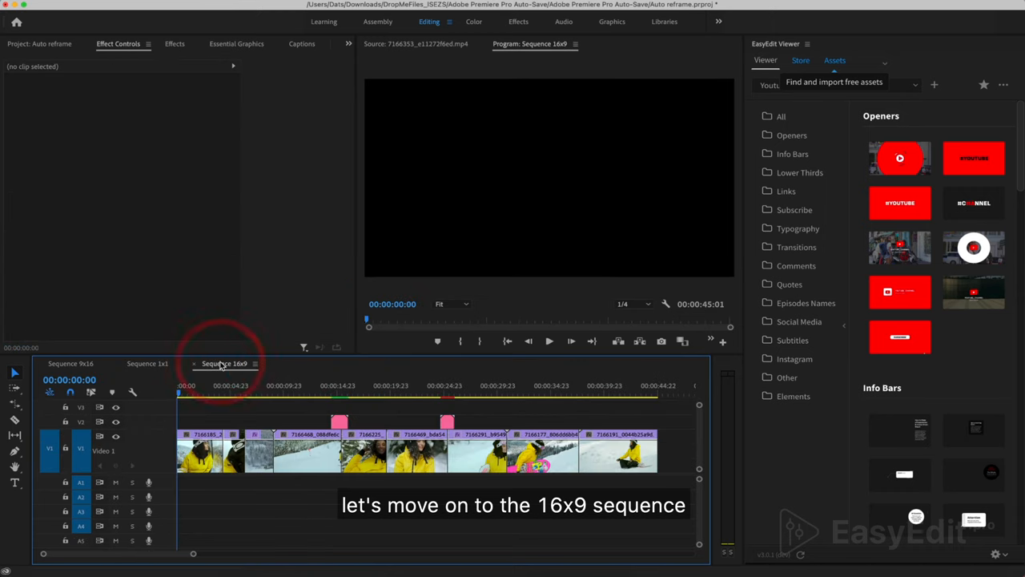
{"action": "left_click", "coordinate": [54, 45]}
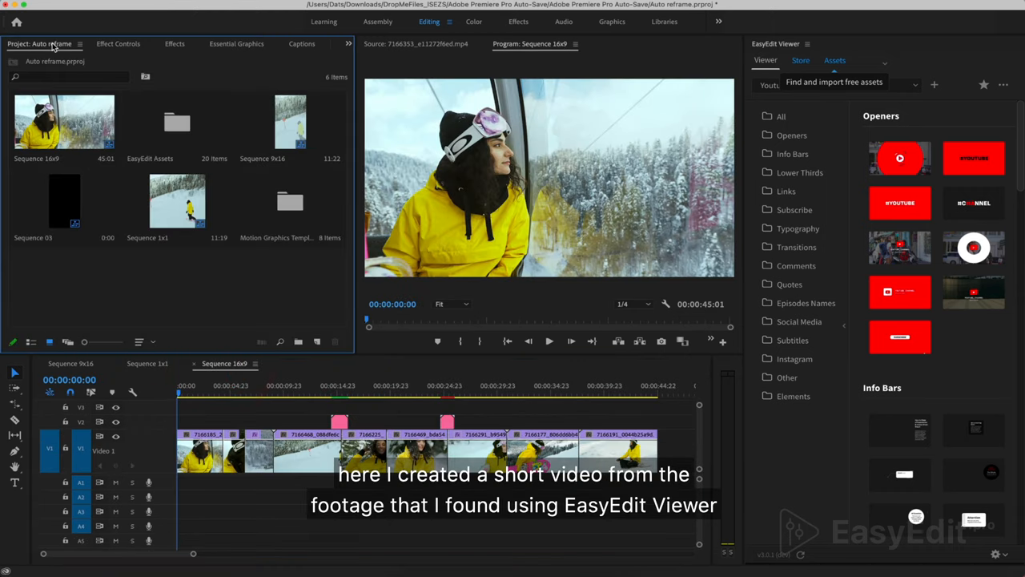
{"action": "double_click", "coordinate": [168, 133]}
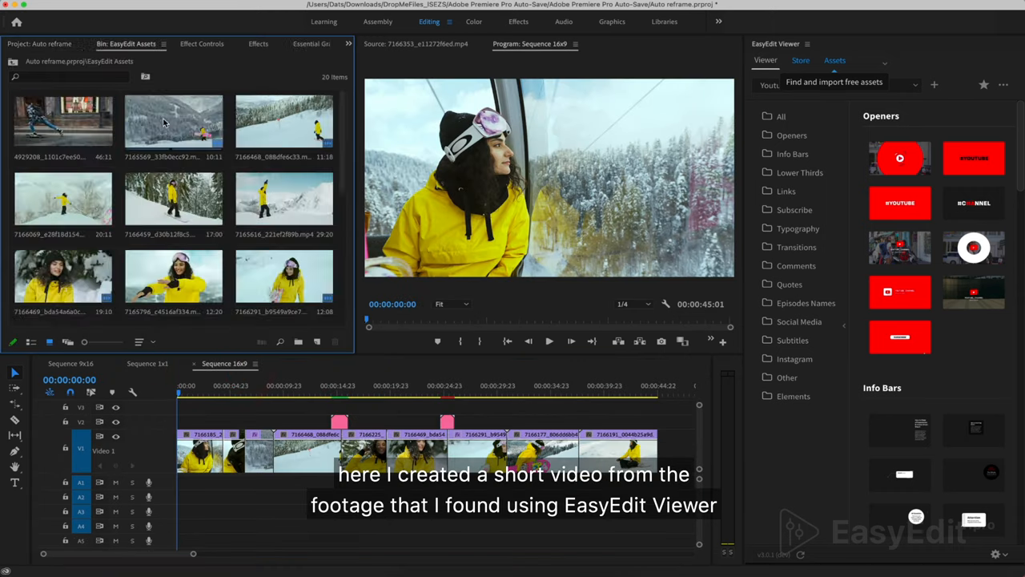
{"action": "scroll", "coordinate": [121, 167], "scroll_direction": "down", "scroll_amount": 5}
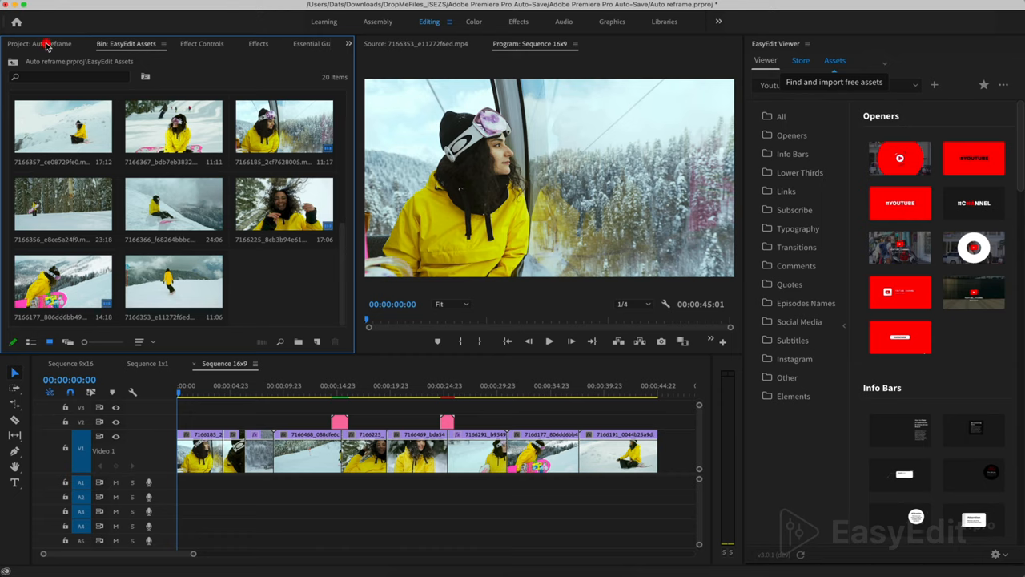
{"action": "left_click", "coordinate": [46, 46]}
Step: Play the 16x9 snowboarding edit through to about 43 seconds
{"action": "left_click", "coordinate": [179, 395]}
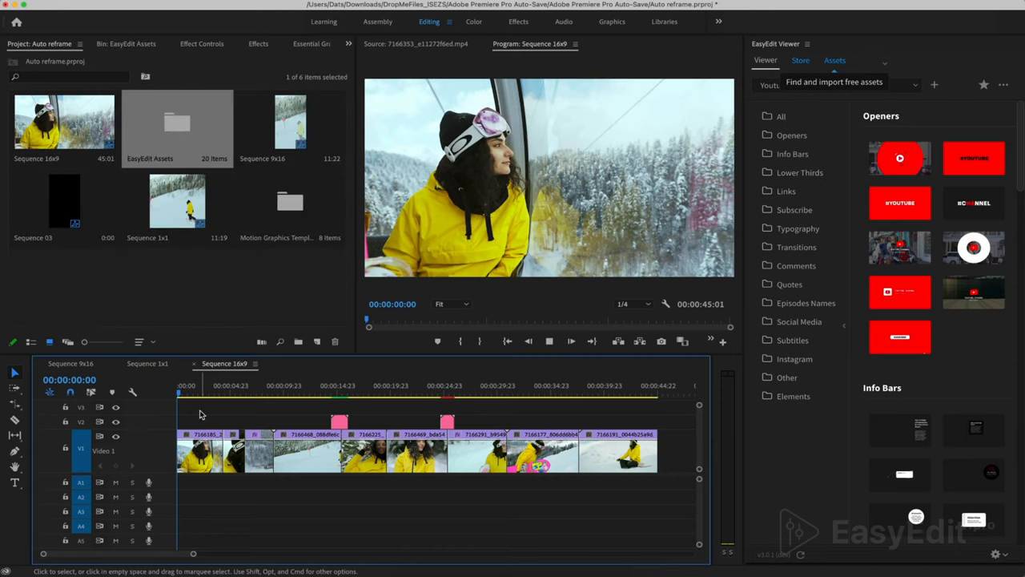
{"action": "key", "text": "space"}
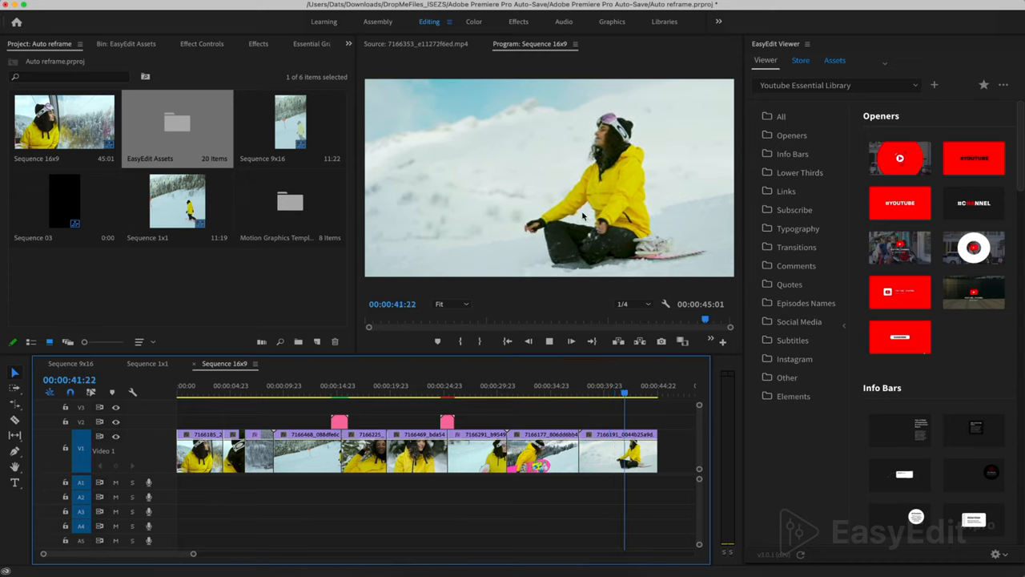
{"action": "key", "text": "space"}
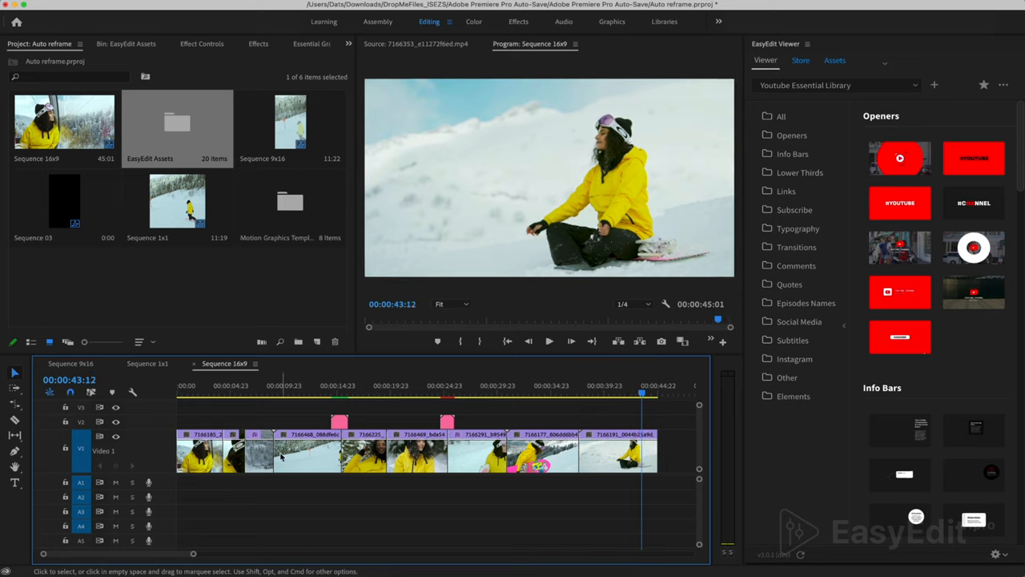
Step: Start Auto Reframe Sequence on Sequence 16x9 from the Project panel
{"action": "left_click", "coordinate": [79, 123]}
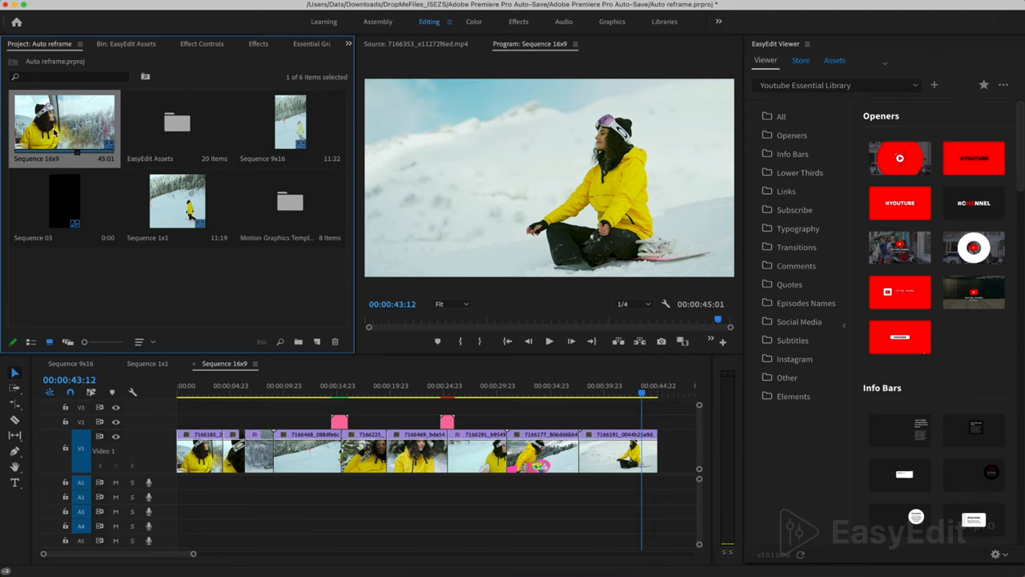
{"action": "right_click", "coordinate": [70, 130]}
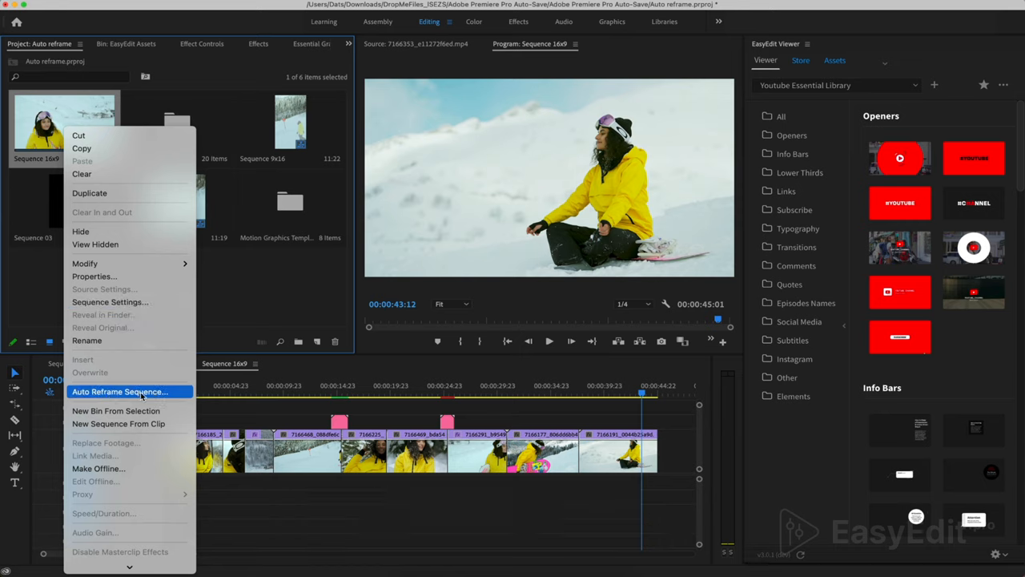
{"action": "left_click", "coordinate": [141, 395]}
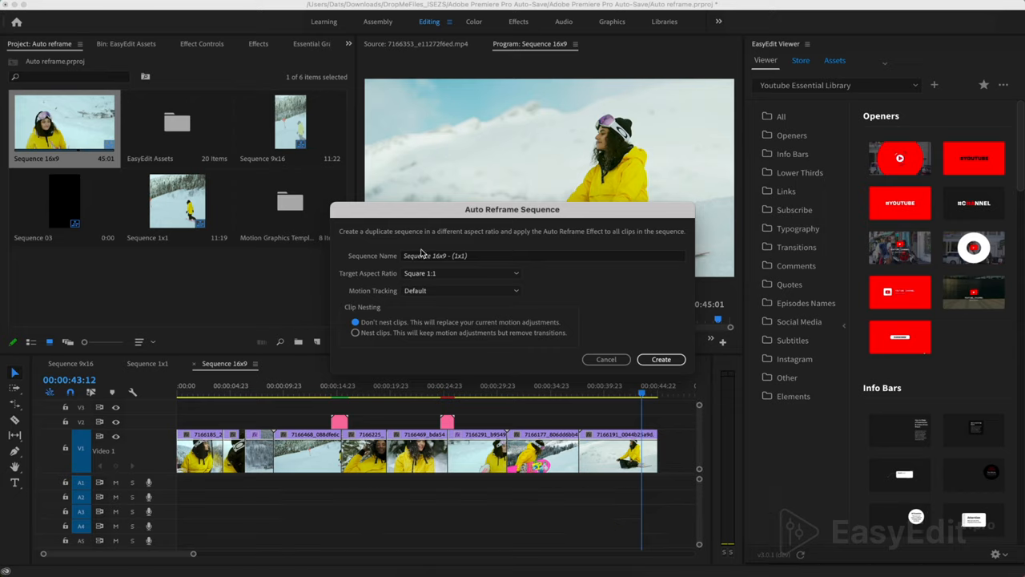
Step: Name the copy 'Sequence 16x9 - (1x1) TEST', target Vertical 9:16, with clips nested
{"action": "left_click", "coordinate": [496, 256]}
{"action": "type", "text": "TEST"}
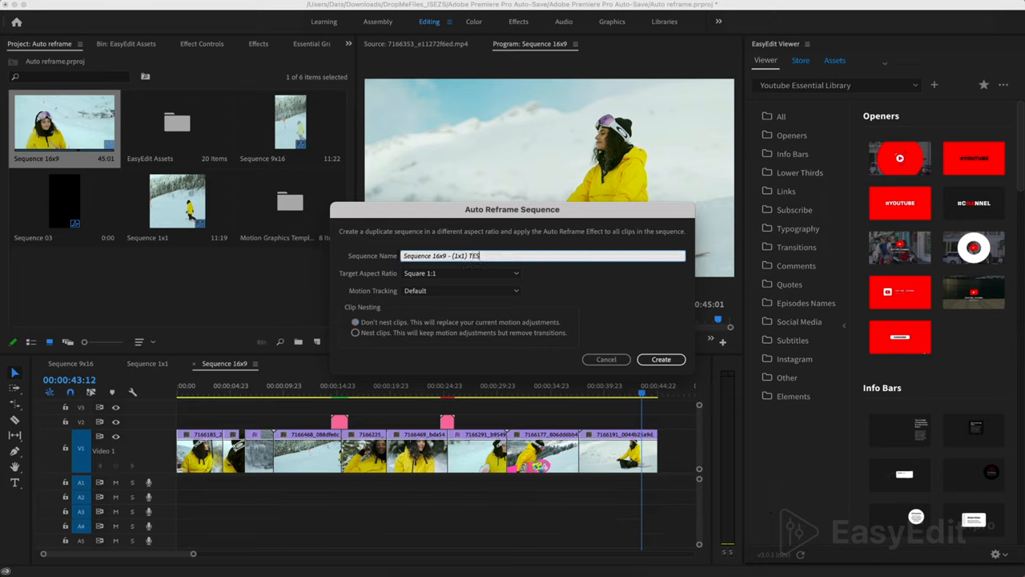
{"action": "left_click", "coordinate": [495, 273]}
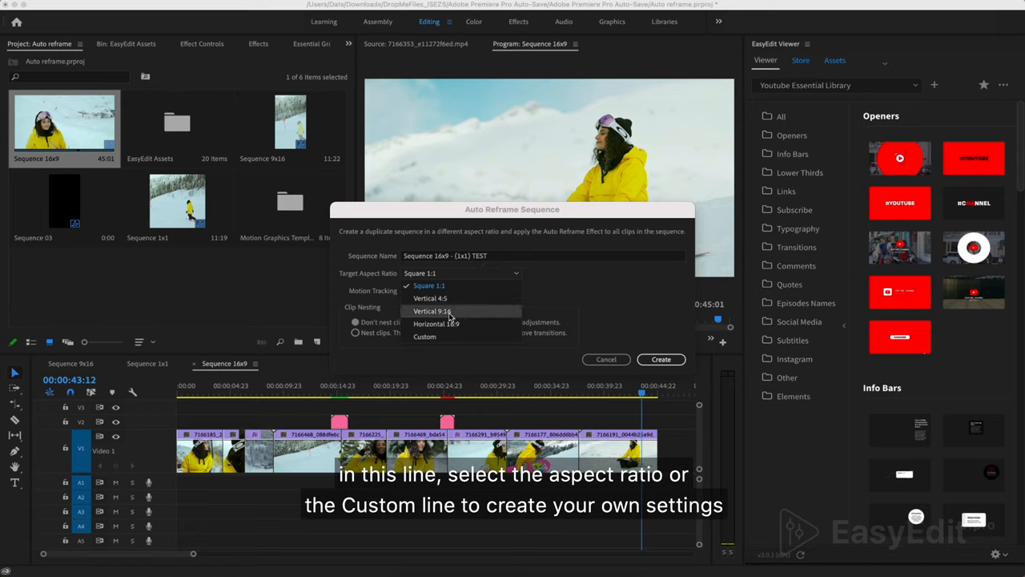
{"action": "left_click", "coordinate": [451, 317]}
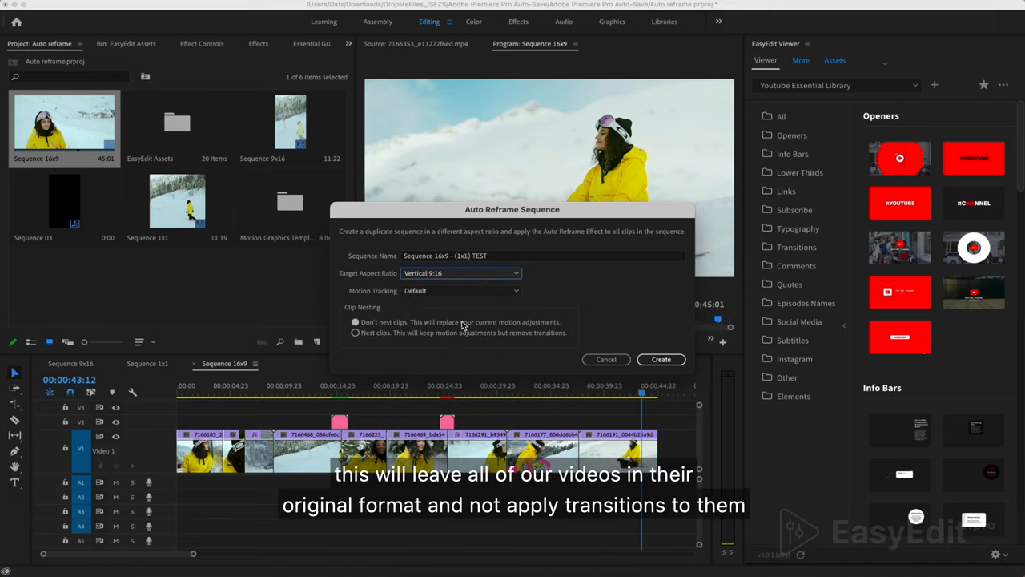
{"action": "left_click", "coordinate": [354, 333]}
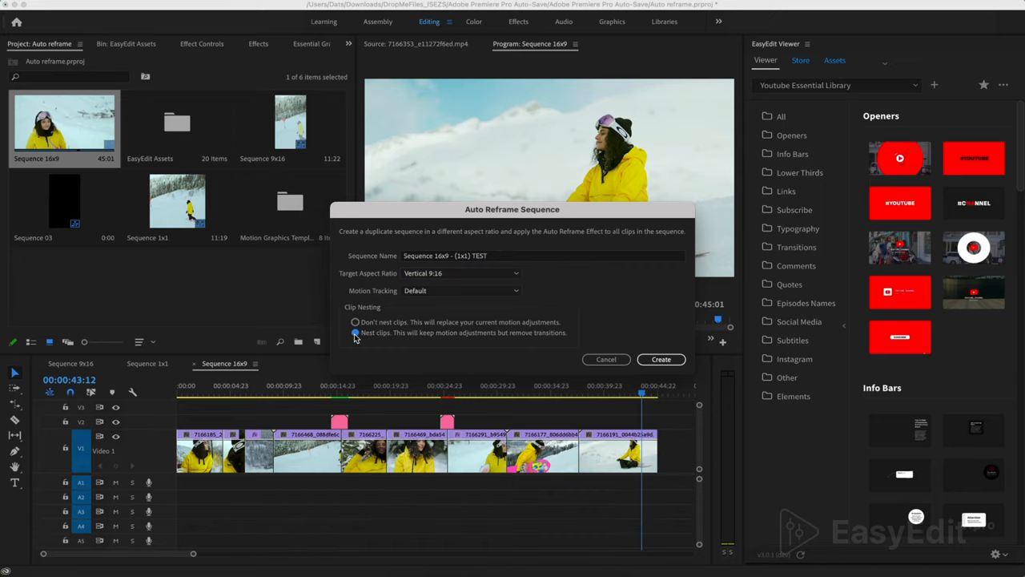
Step: Create the vertical TEST sequence and play it to check the rider stays centered
{"action": "left_click", "coordinate": [661, 360]}
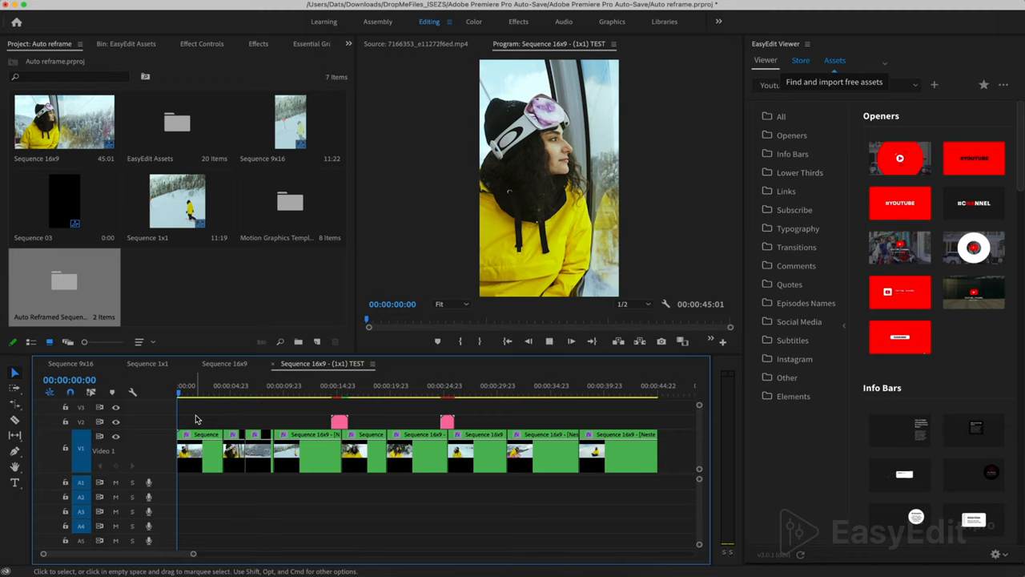
{"action": "key", "text": "space"}
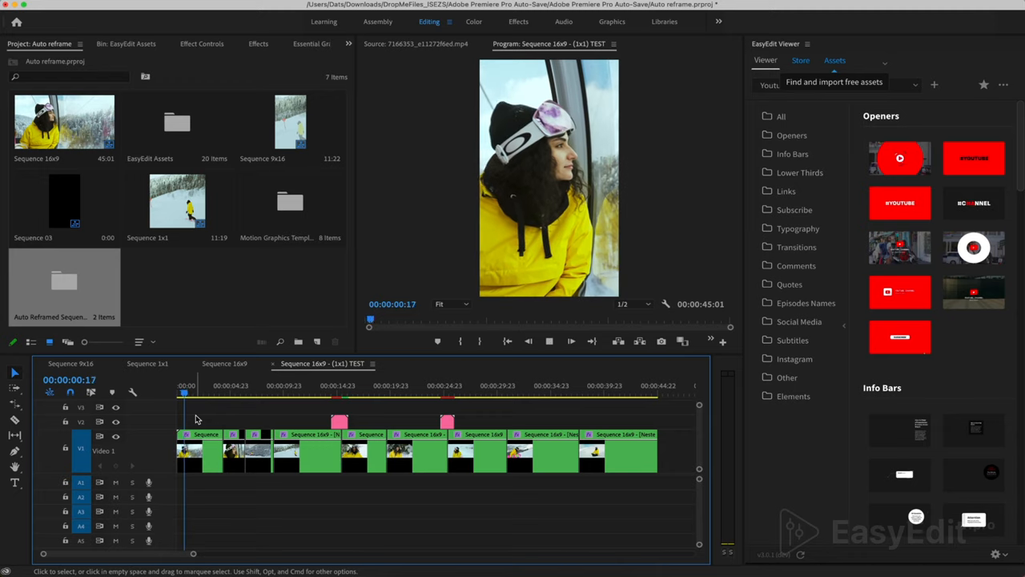